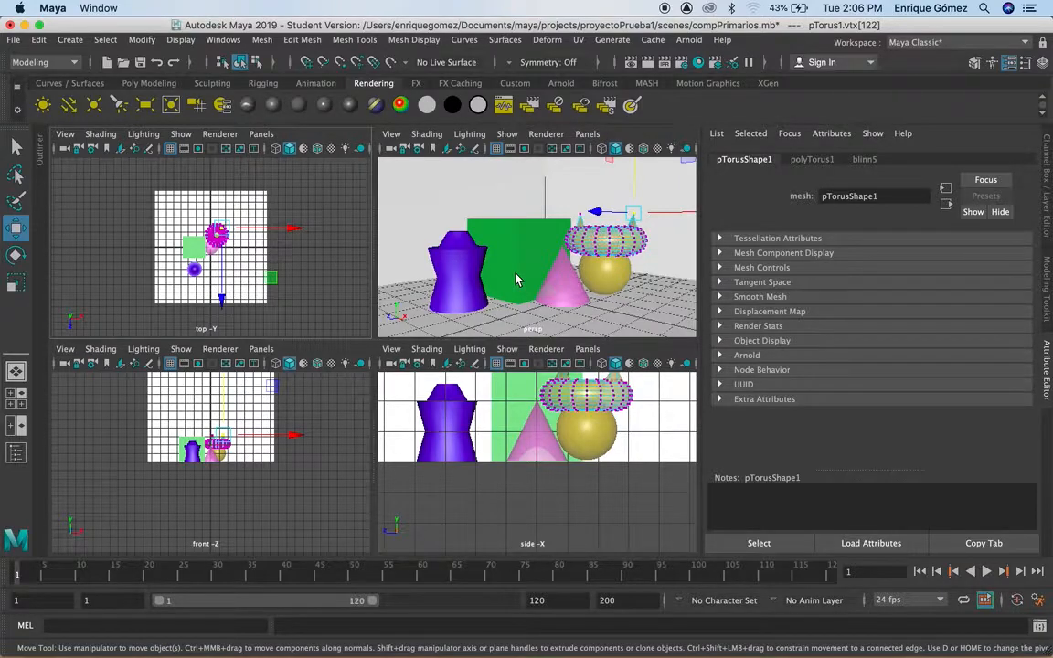
# Step: Switch to the Rendering menu set and create a basic camera
pyautogui.press('space')
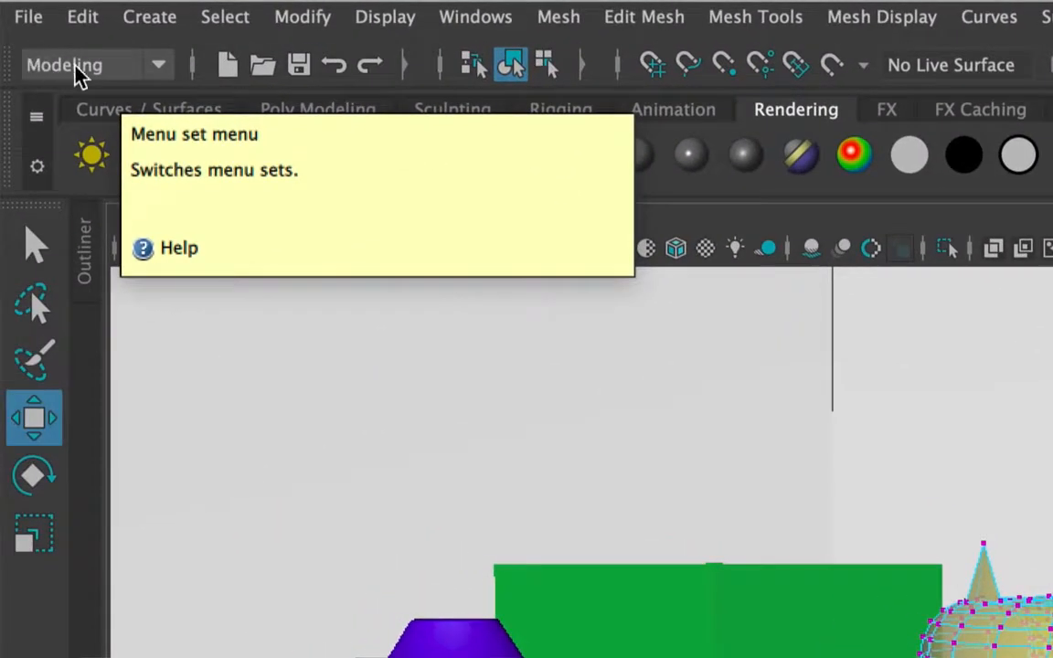
pyautogui.click(159, 66)
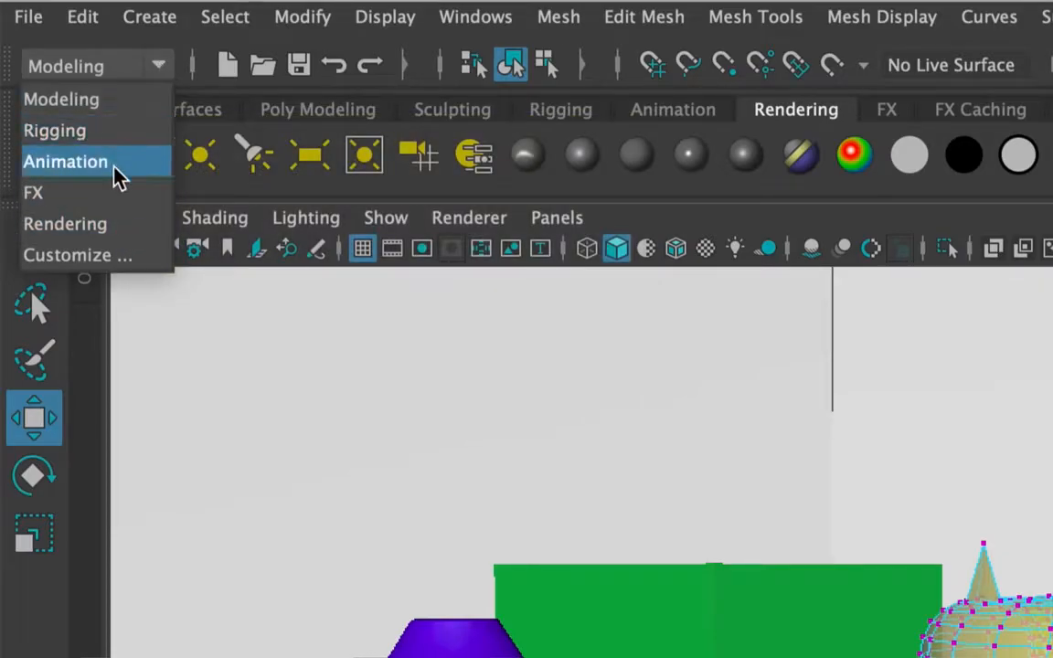
pyautogui.click(79, 236)
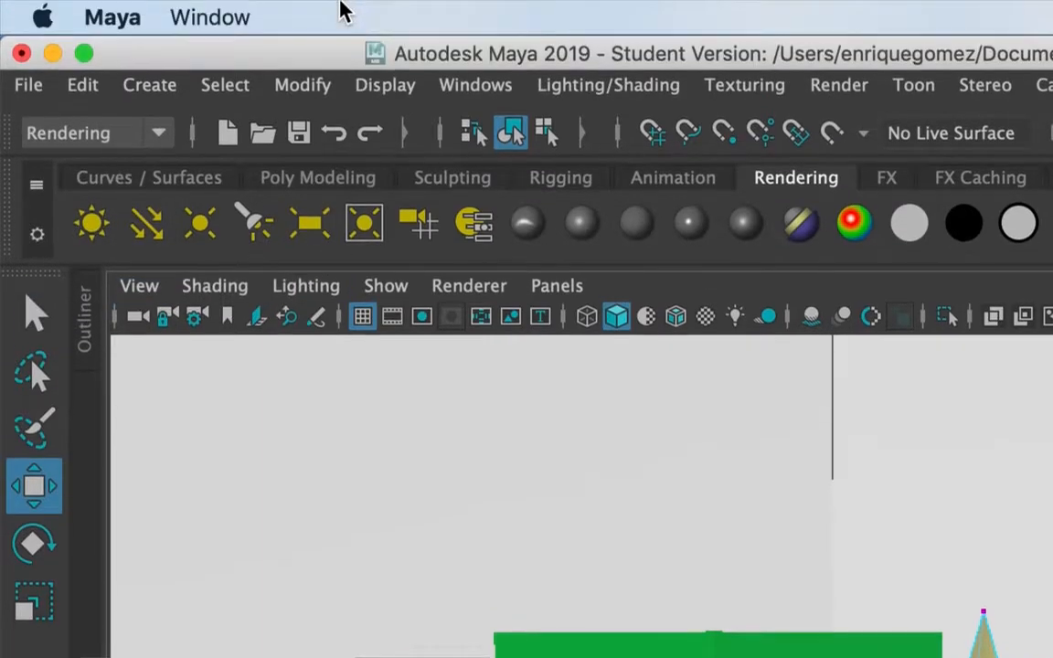
pyautogui.click(160, 84)
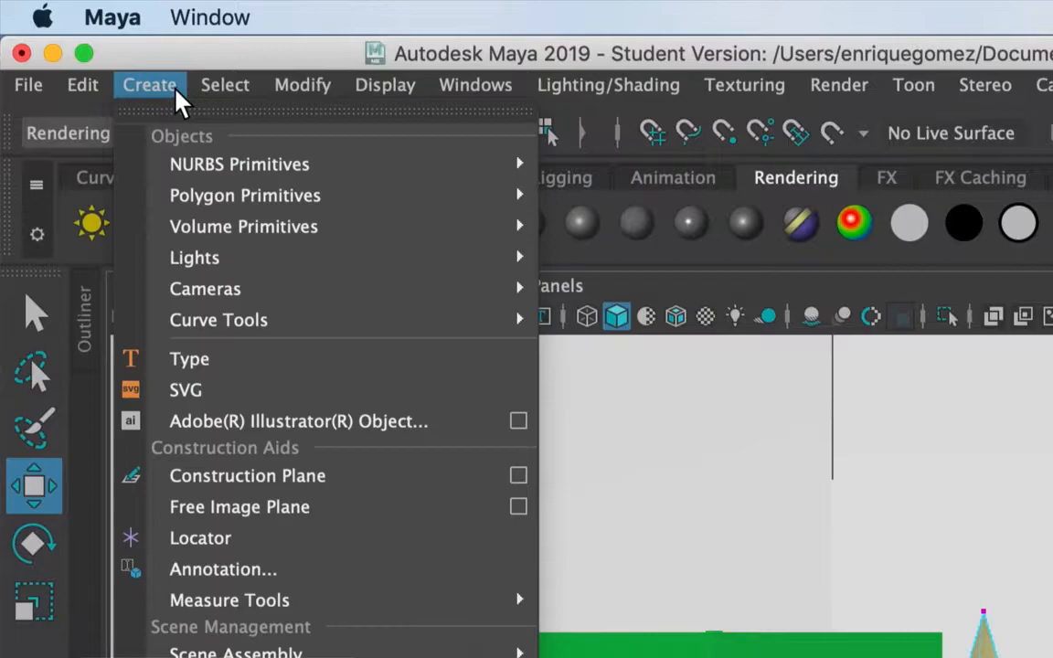
pyautogui.moveTo(207, 296)
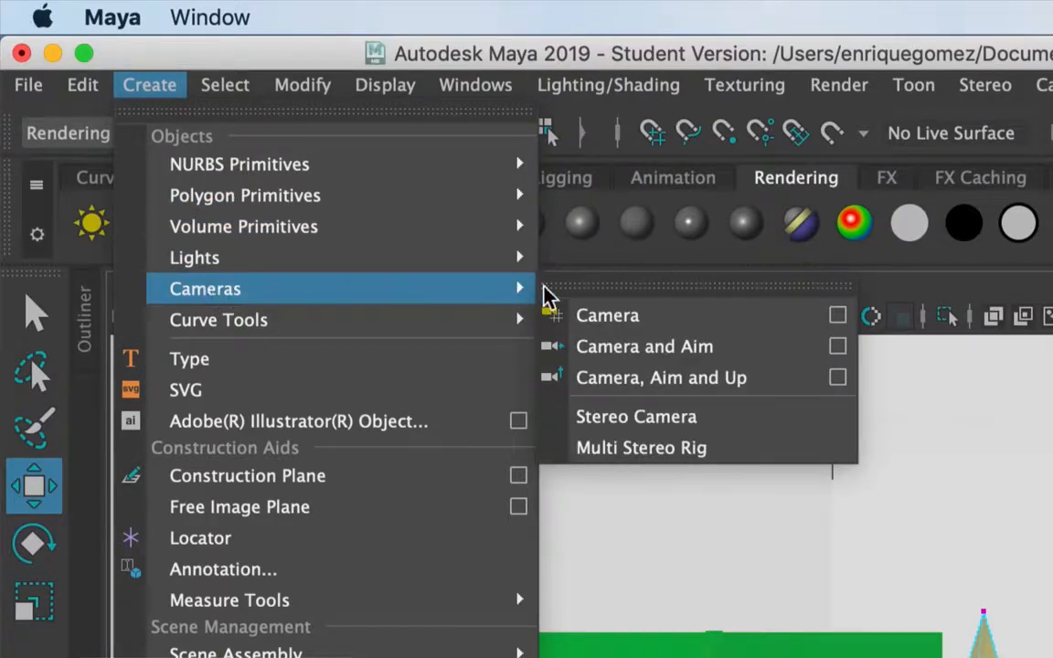
pyautogui.click(630, 321)
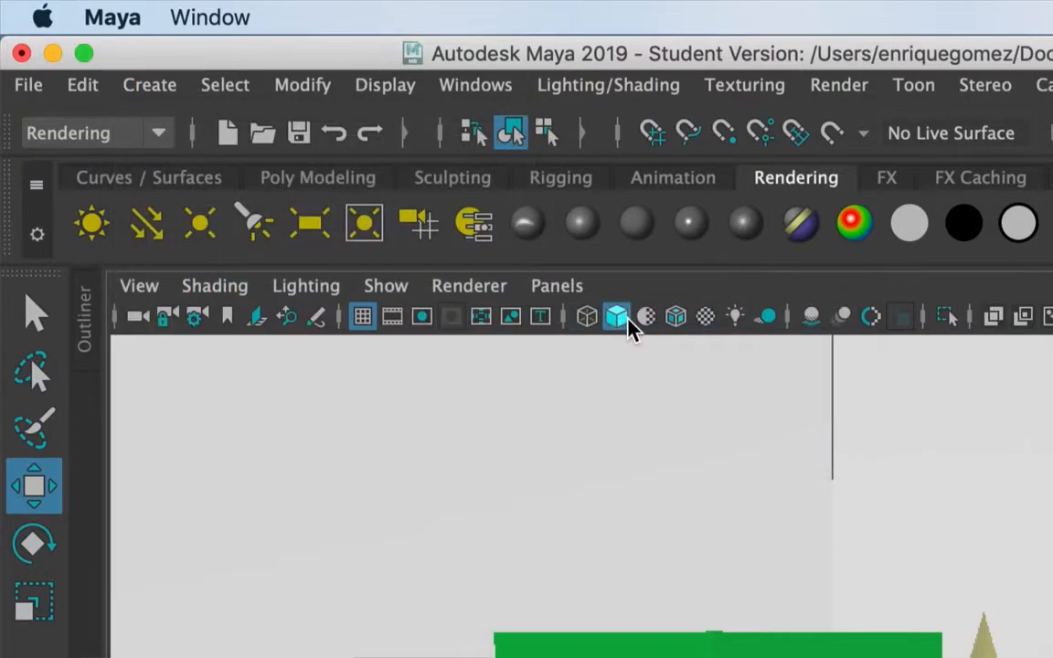
# Step: Set the enlarged perspective view to look through camera1
pyautogui.scroll(3, 630, 388)
pyautogui.scroll(-2, 631, 389)
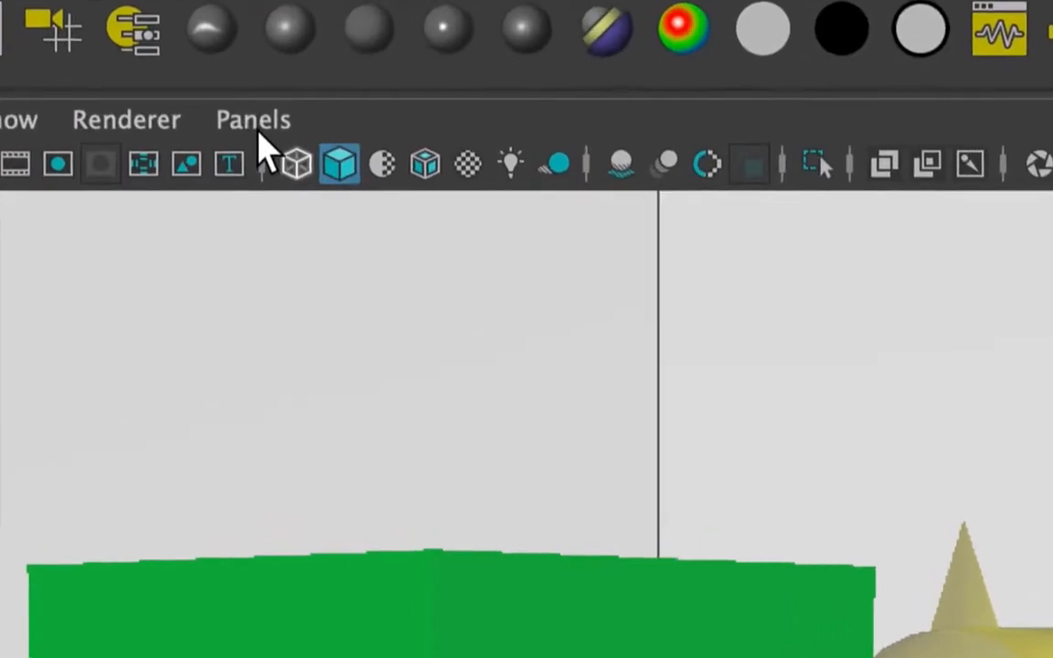
pyautogui.click(264, 136)
pyautogui.moveTo(311, 173)
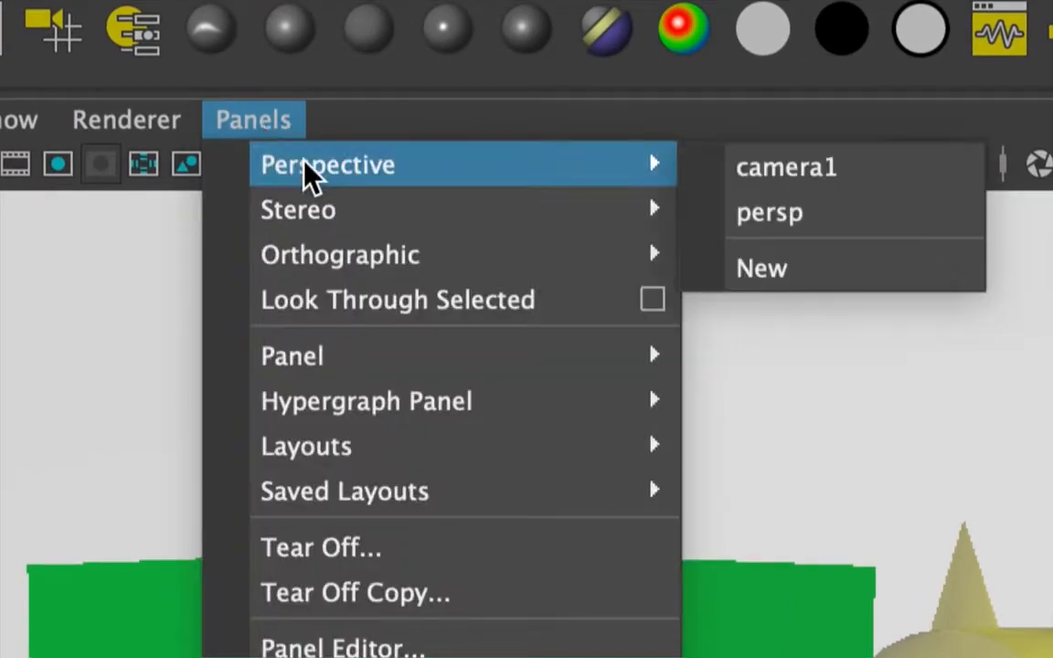
pyautogui.click(793, 173)
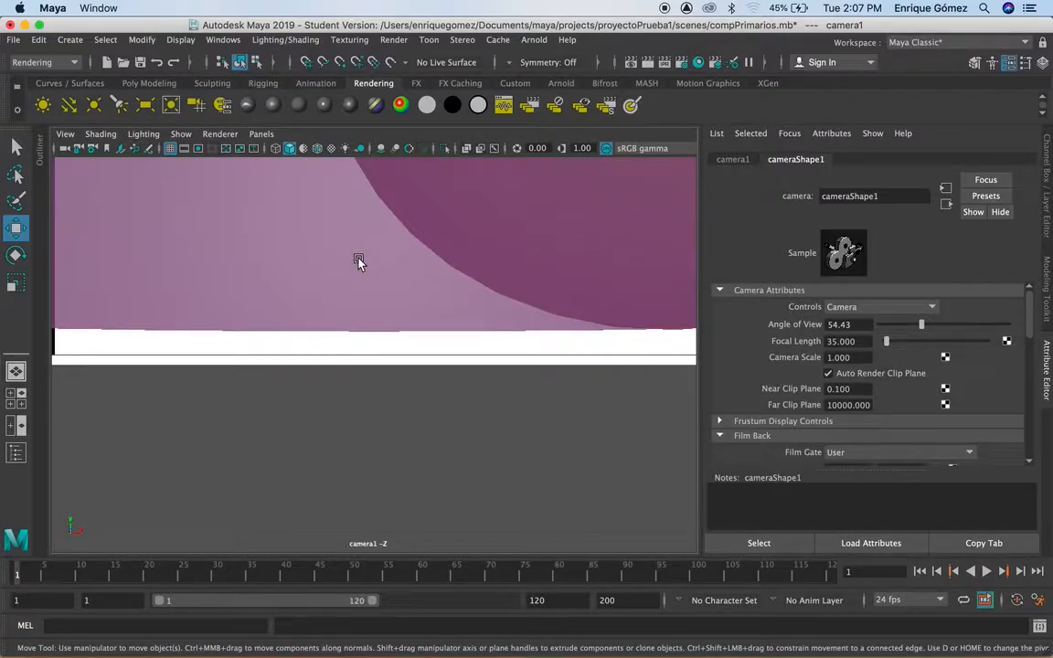
# Step: In the four-view layout, move camera1 back to about Z 4.7 and raise it to about Y 4.58
pyautogui.press('space')
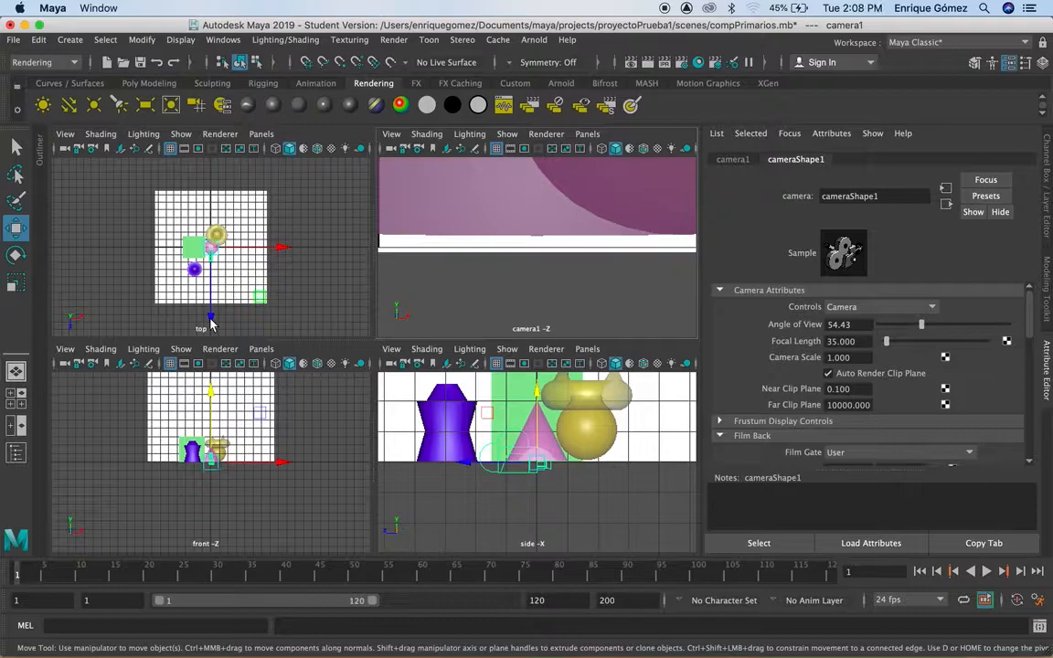
pyautogui.moveTo(210, 324); pyautogui.dragTo(223, 358)
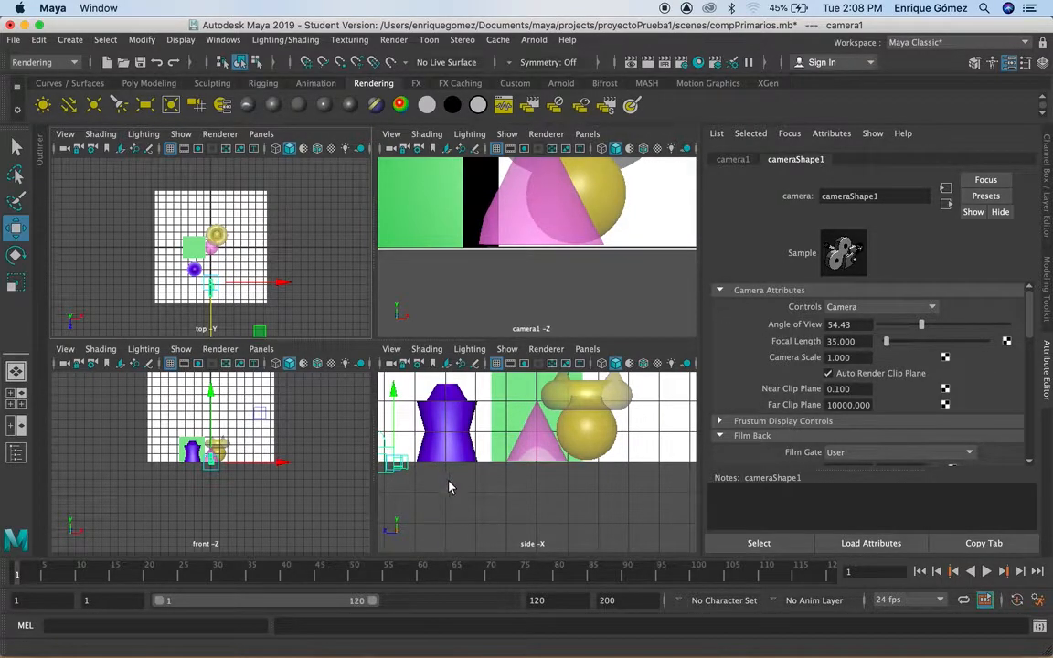
pyautogui.keyDown('alt'); pyautogui.moveTo(445, 489); pyautogui.dragTo(528, 507, button='middle'); pyautogui.keyUp('alt')
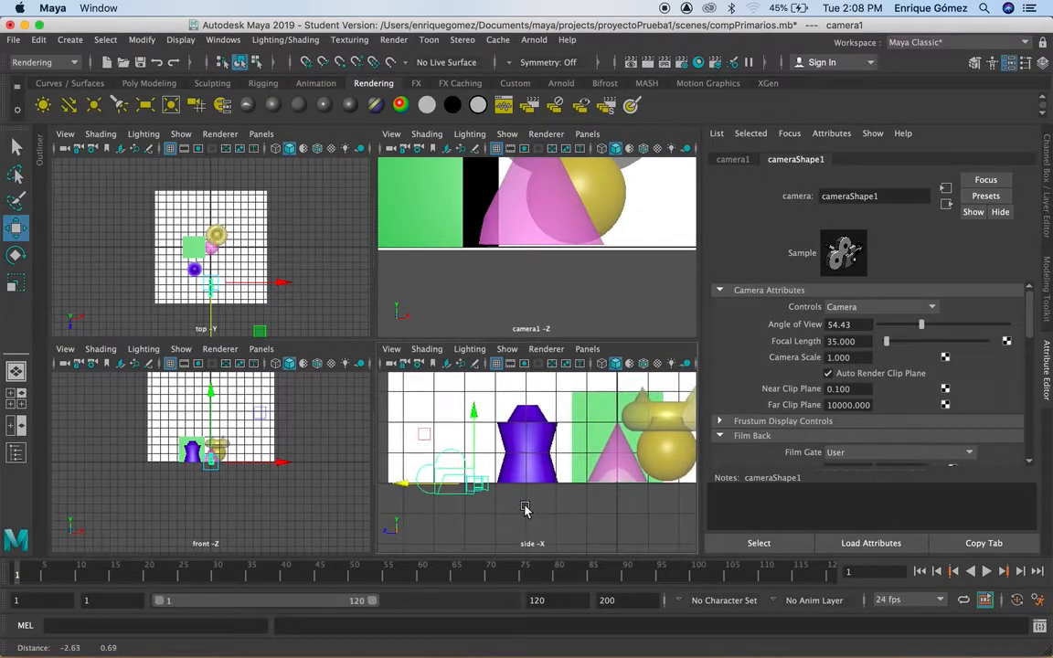
pyautogui.scroll(-8, 471, 415)
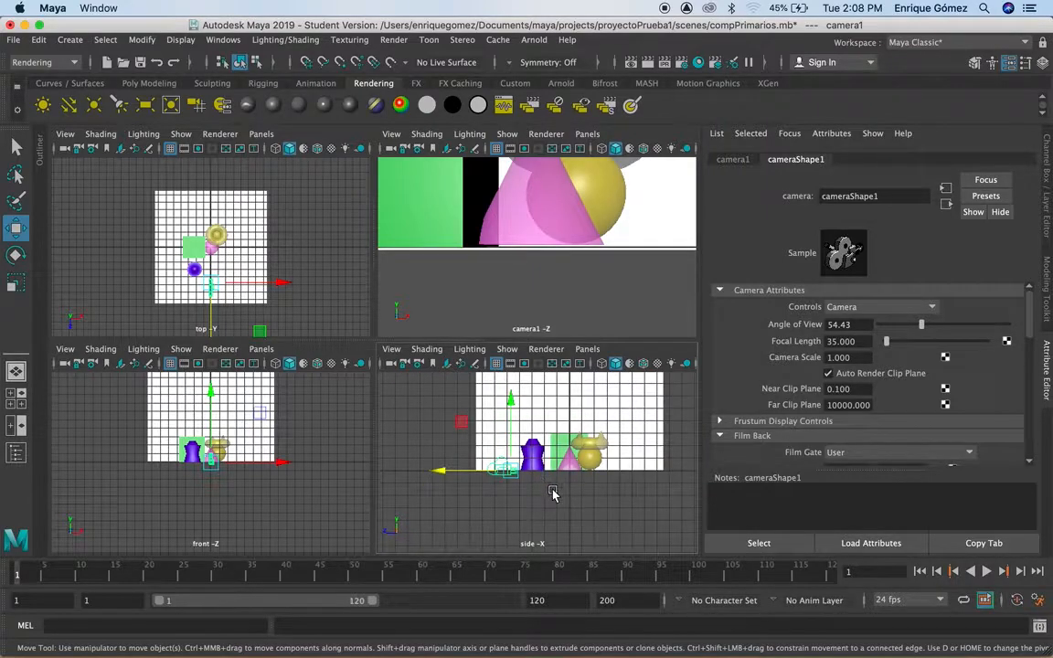
pyautogui.keyDown('alt'); pyautogui.moveTo(552, 490); pyautogui.dragTo(550, 494); pyautogui.keyUp('alt')
pyautogui.keyDown('alt'); pyautogui.moveTo(554, 491); pyautogui.dragTo(524, 525, button='middle'); pyautogui.keyUp('alt')
pyautogui.moveTo(484, 435); pyautogui.dragTo(490, 375)
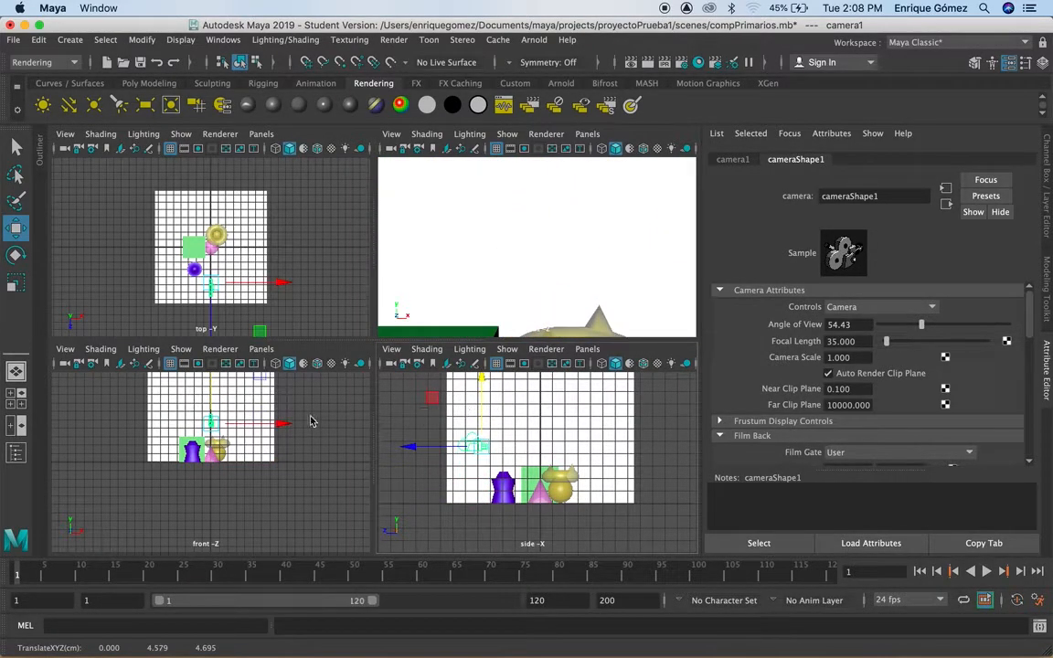
# Step: Shift camera1 sideways along positive X and lower it to about Y 2.41
pyautogui.moveTo(281, 424); pyautogui.dragTo(302, 426)
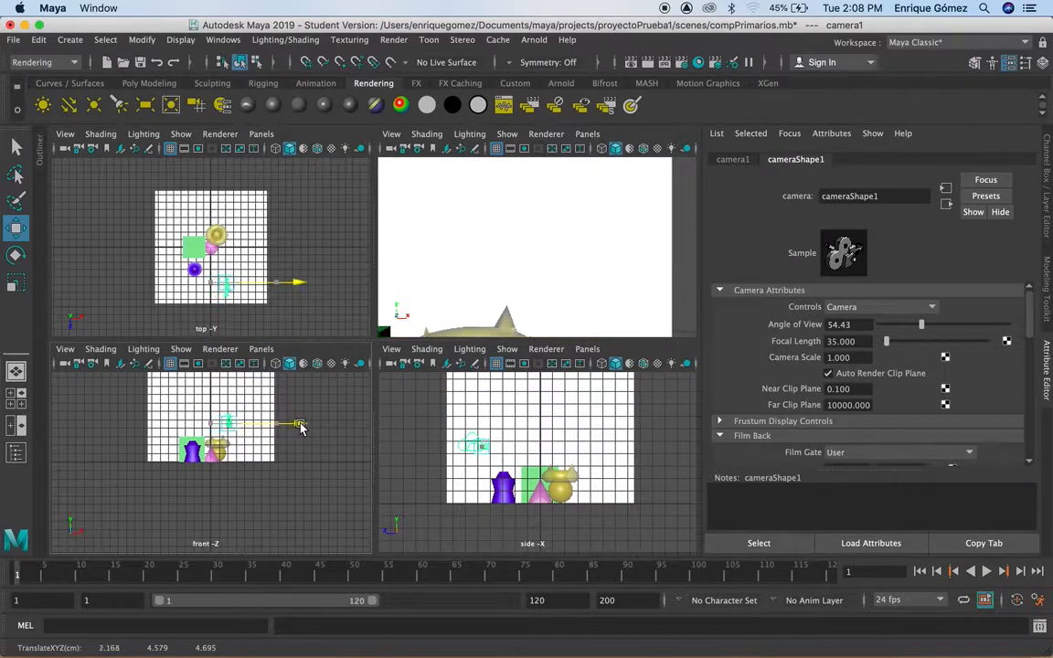
pyautogui.moveTo(235, 383); pyautogui.dragTo(238, 409)
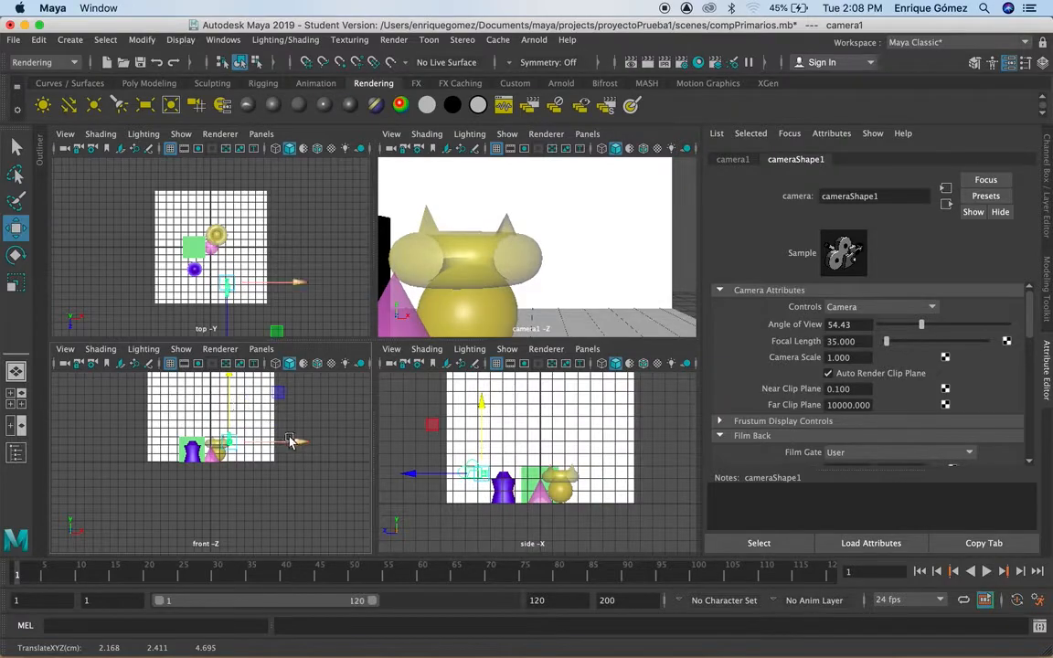
pyautogui.moveTo(296, 444)
pyautogui.mouseDown()
pyautogui.moveTo(309, 447)
pyautogui.moveTo(295, 447)
pyautogui.mouseUp()
# Step: Rotate camera1 about its vertical axis so that it points at the green cube
pyautogui.click(17, 256)
pyautogui.click(19, 258)
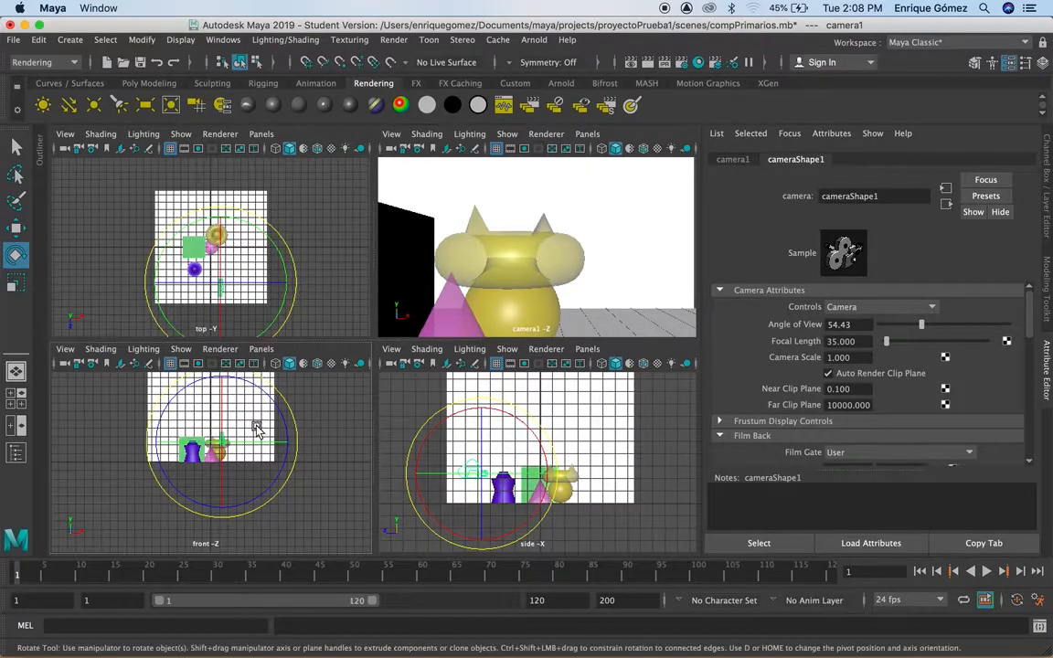
pyautogui.moveTo(251, 447)
pyautogui.mouseDown()
pyautogui.moveTo(278, 450)
pyautogui.moveTo(265, 457)
pyautogui.mouseUp()
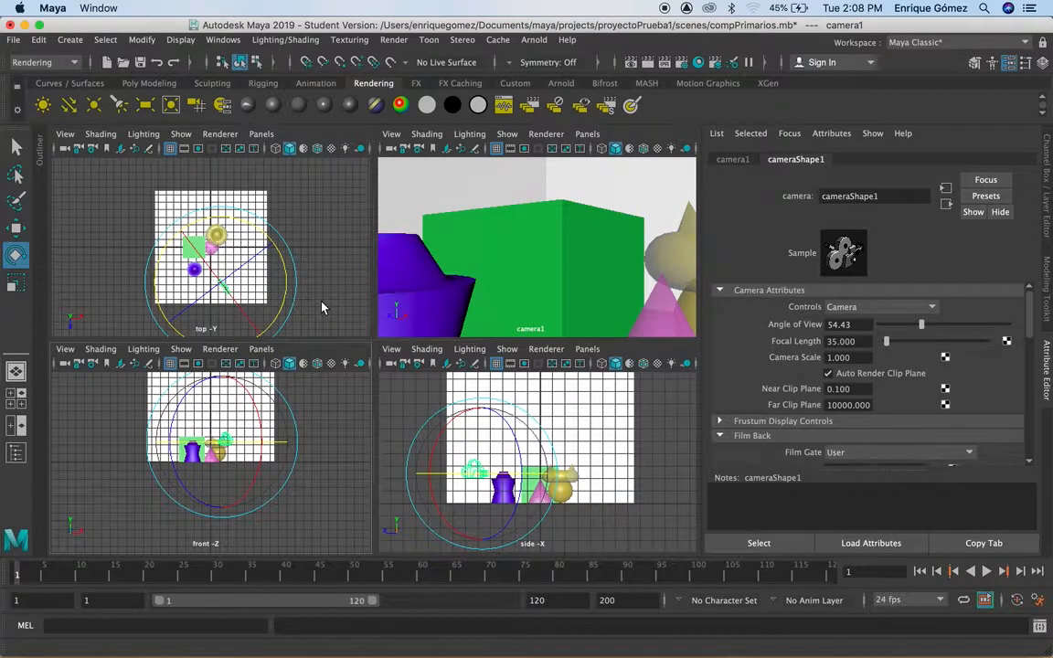
# Step: Move camera1 farther back and outward along X and Z, and adjust its height slightly, to take in the whole group of objects
pyautogui.scroll(-4, 322, 307)
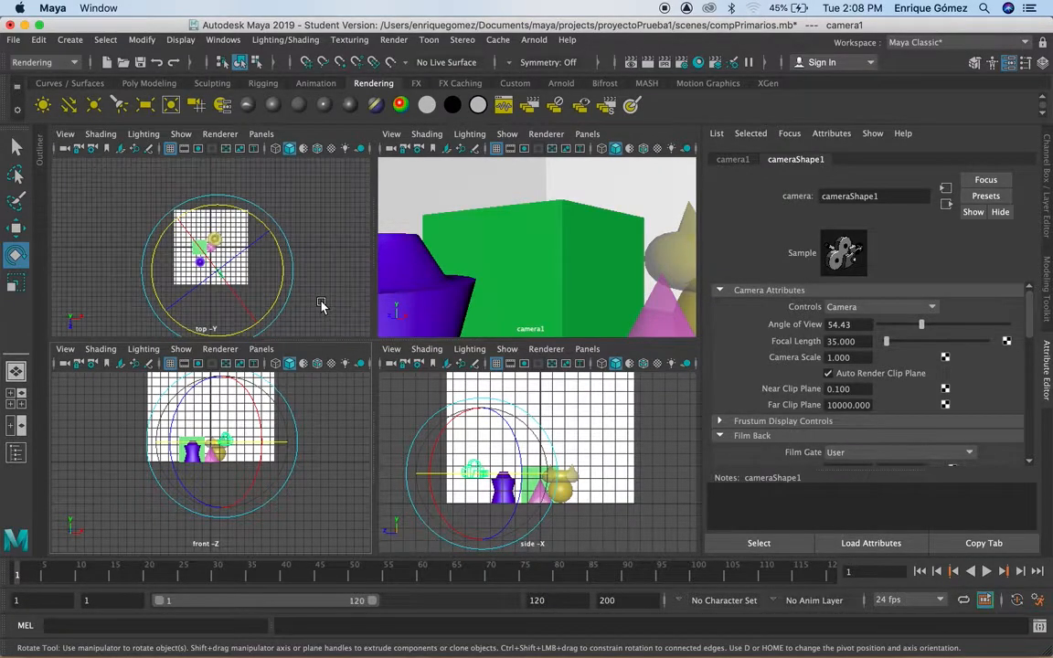
pyautogui.press('w')
pyautogui.moveTo(291, 277); pyautogui.dragTo(304, 275)
pyautogui.moveTo(227, 313); pyautogui.dragTo(228, 325)
pyautogui.moveTo(281, 288); pyautogui.dragTo(292, 289)
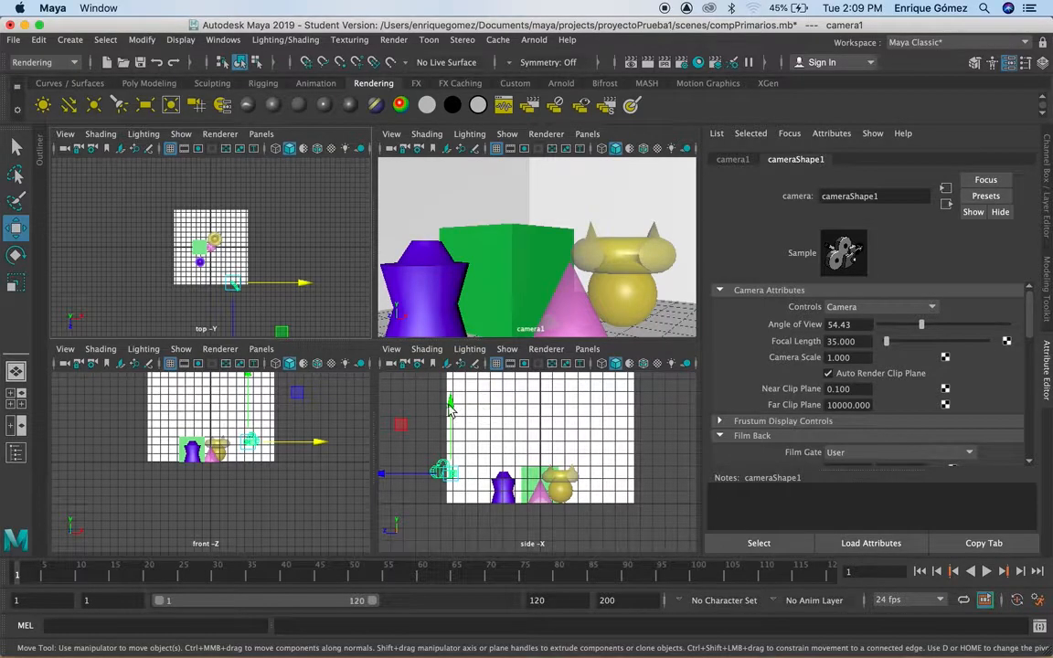
pyautogui.moveTo(452, 406); pyautogui.dragTo(452, 409)
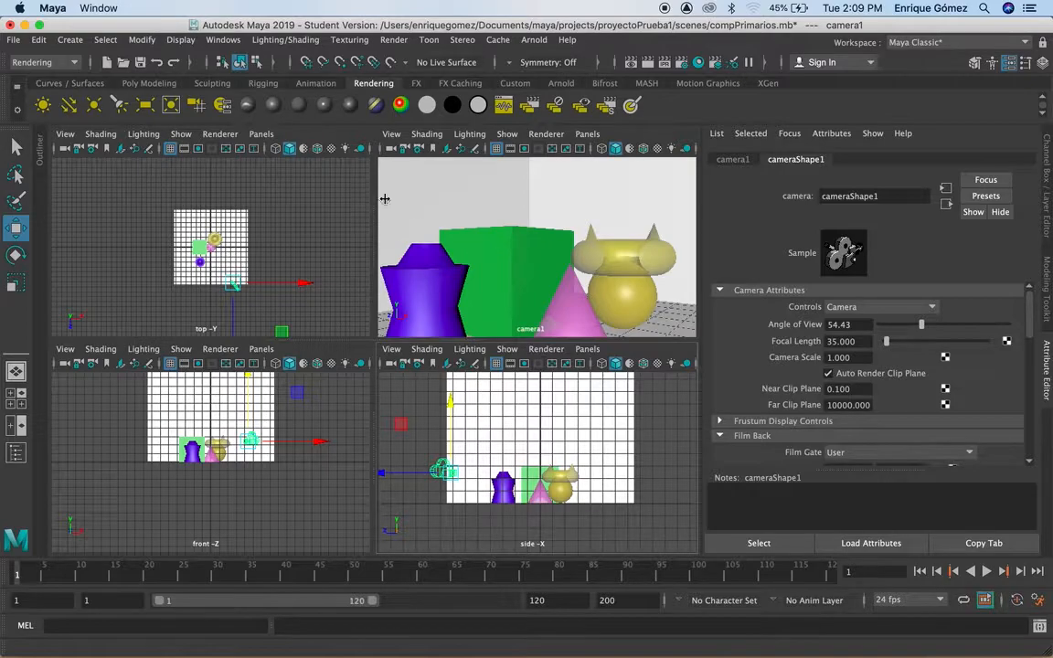
# Step: Maximize the camera view and choose camera1 as its perspective camera
pyautogui.press('space')
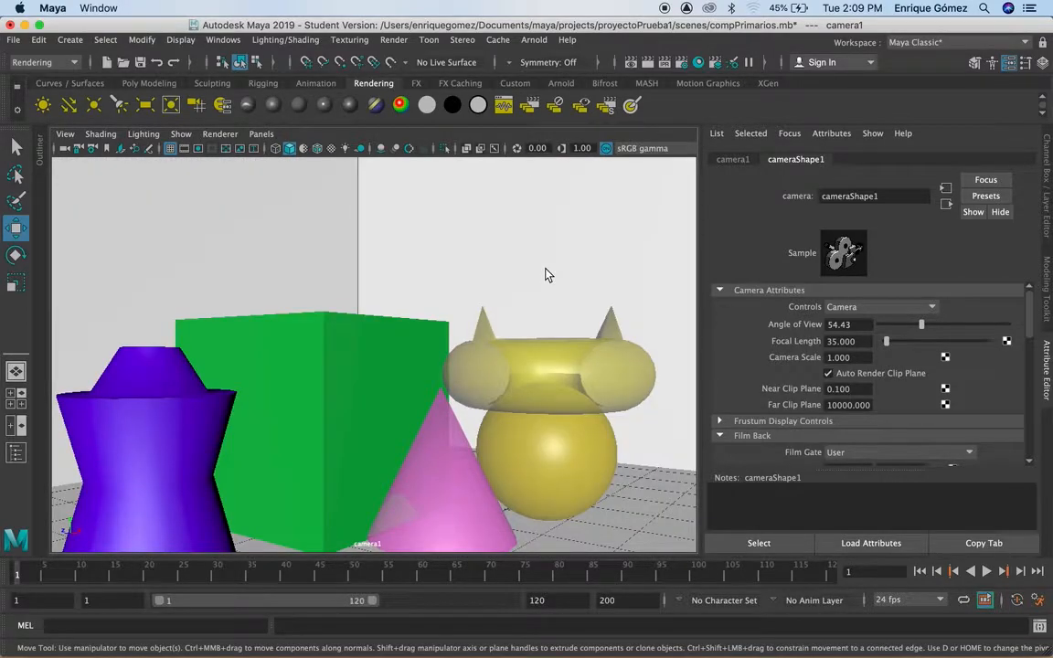
pyautogui.click(264, 137)
pyautogui.moveTo(347, 149)
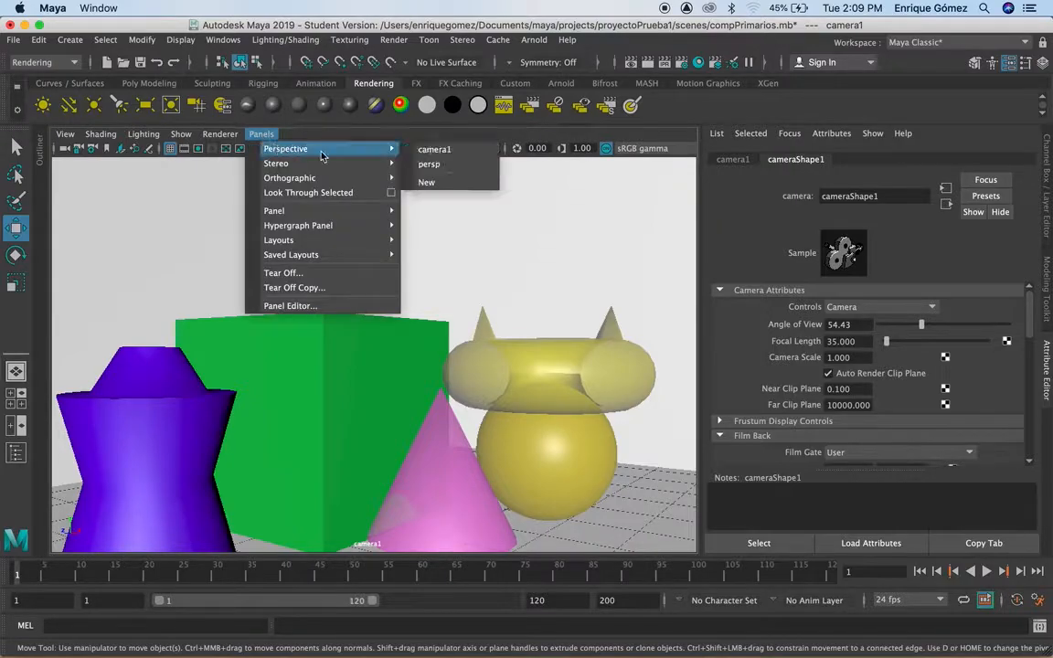
pyautogui.click(452, 153)
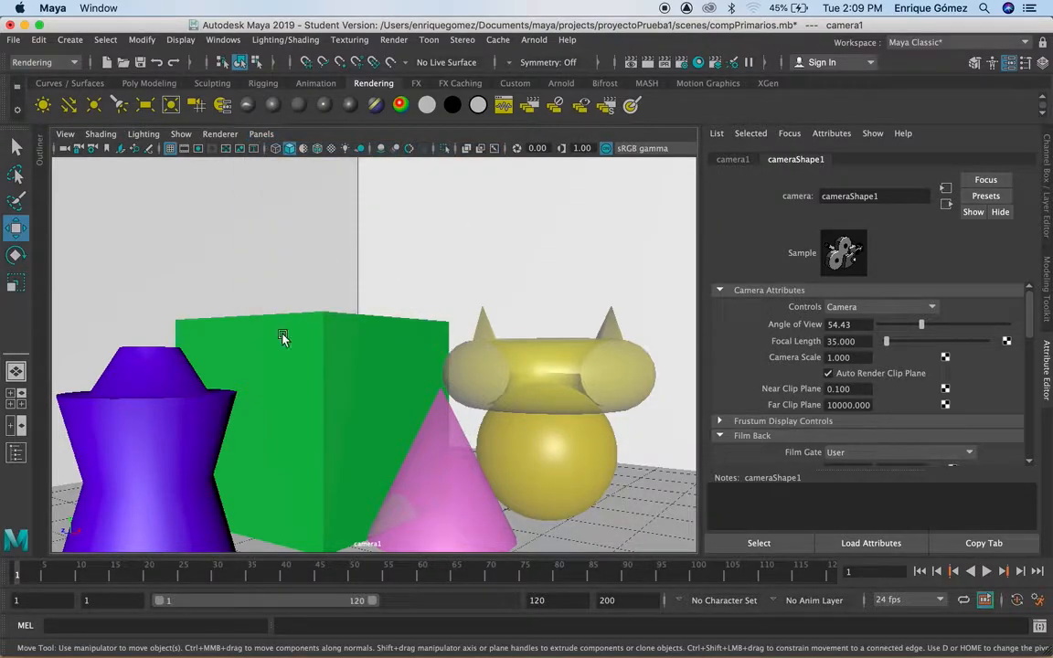
# Step: Activate the Select tool and select the yellow sphere instead of the camera
pyautogui.click(378, 409)
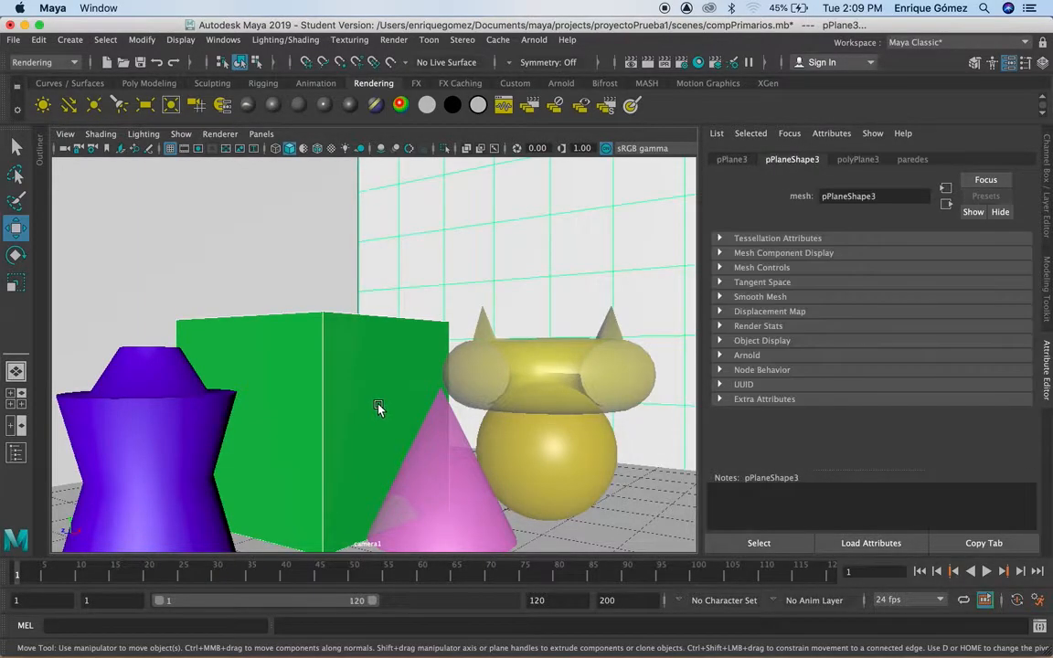
pyautogui.click(15, 146)
pyautogui.click(539, 444)
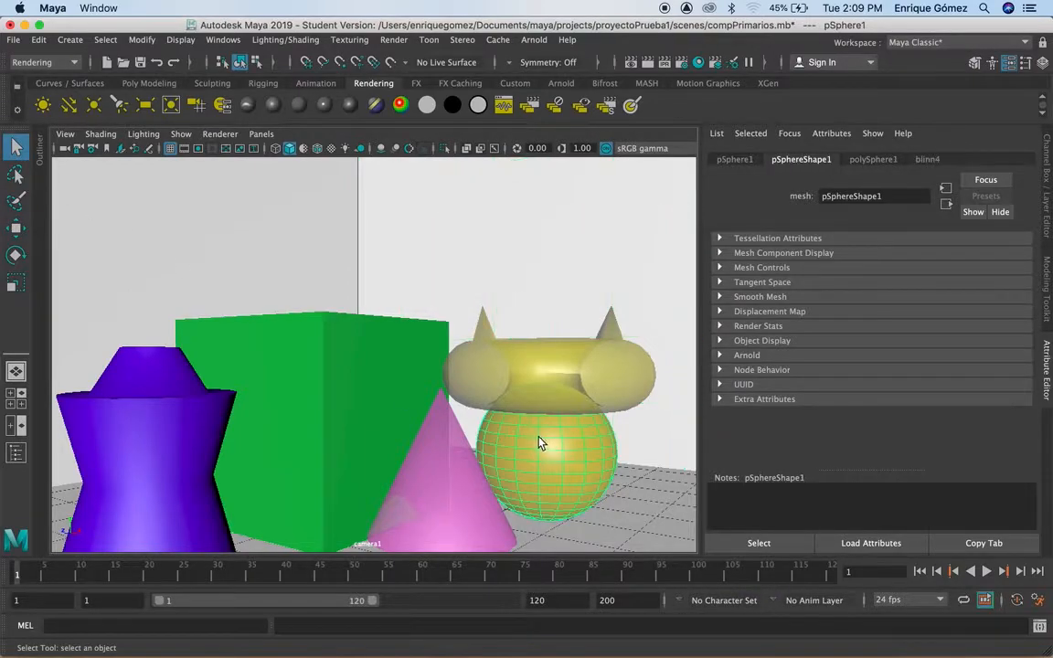
# Step: Orbit, pan and dolly camera1 to frame all the objects from slightly above
pyautogui.keyDown('alt'); pyautogui.moveTo(588, 458); pyautogui.dragTo(573, 476); pyautogui.keyUp('alt')
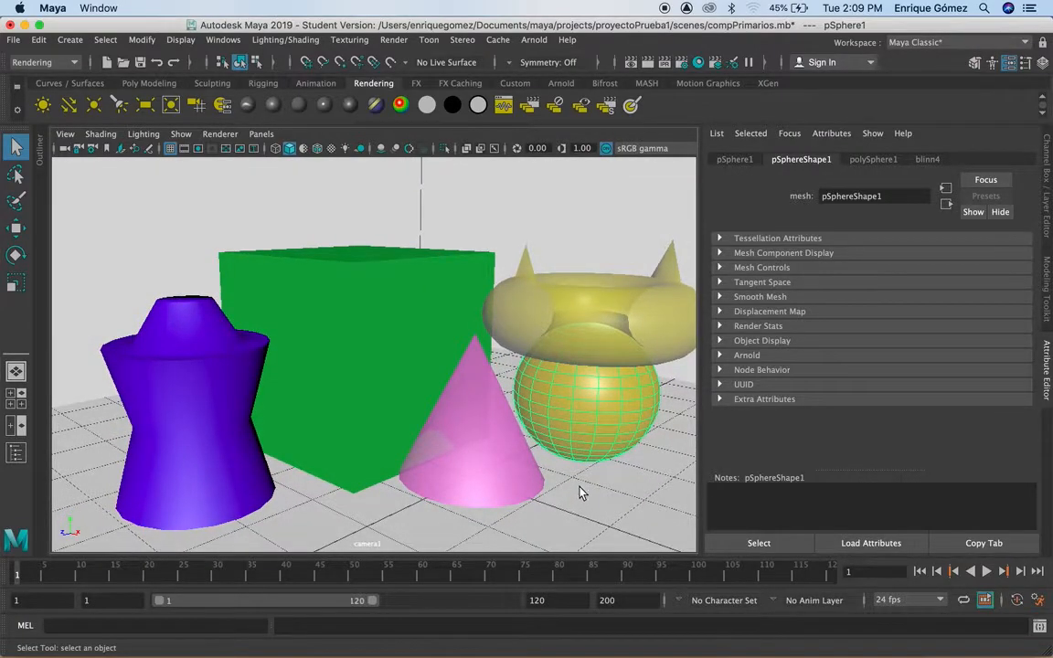
pyautogui.moveTo(576, 490)
pyautogui.keyDown('alt'); pyautogui.mouseDown()
pyautogui.moveTo(588, 480)
pyautogui.moveTo(587, 497)
pyautogui.mouseUp(); pyautogui.keyUp('alt')
pyautogui.keyDown('alt'); pyautogui.moveTo(565, 507); pyautogui.dragTo(567, 469, button='middle'); pyautogui.keyUp('alt')
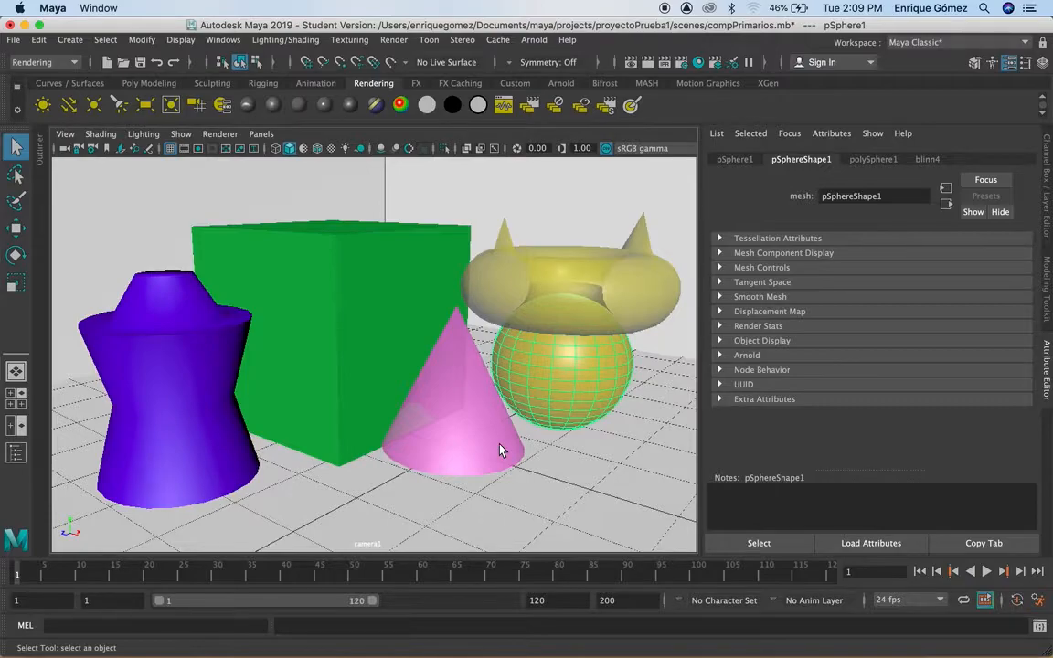
pyautogui.keyDown('alt'); pyautogui.moveTo(524, 463); pyautogui.dragTo(566, 382, button='right'); pyautogui.keyUp('alt')
pyautogui.moveTo(495, 495)
pyautogui.keyDown('alt'); pyautogui.mouseDown(button='middle')
pyautogui.moveTo(498, 482)
pyautogui.moveTo(501, 506)
pyautogui.mouseUp(button='middle'); pyautogui.keyUp('alt')
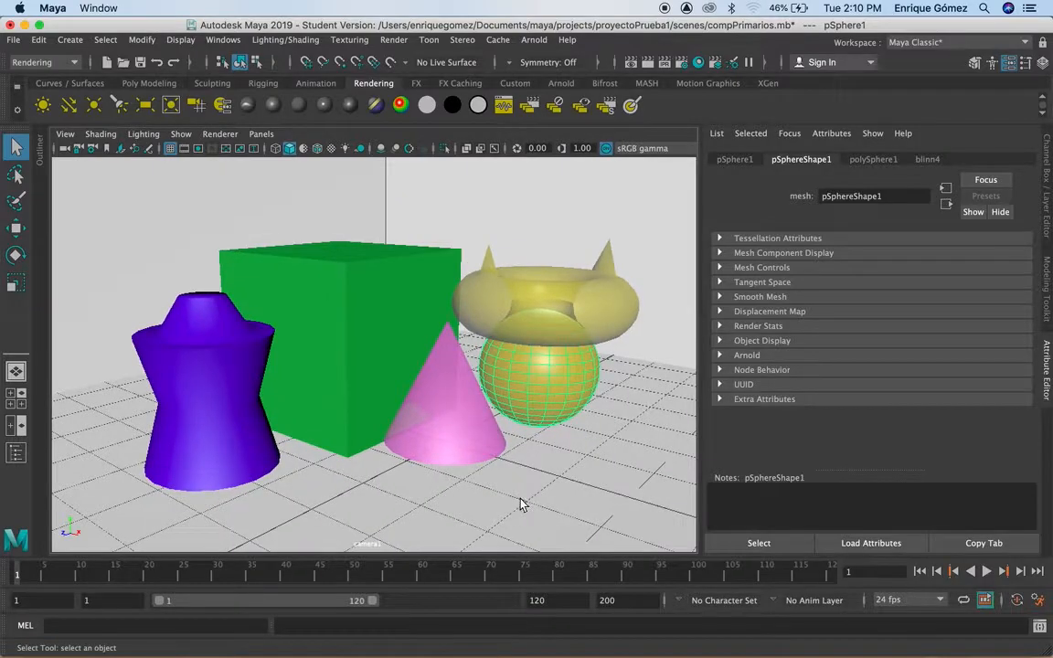
# Step: Select camera1 in the Outliner and adjust its Angle of View to about 54.72
pyautogui.click(41, 151)
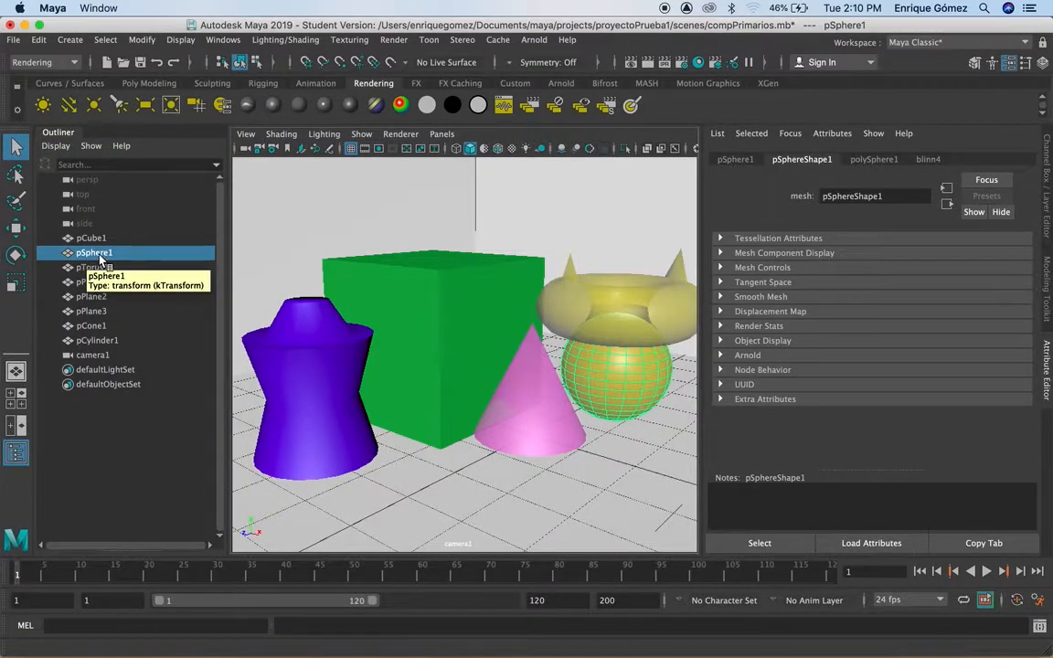
pyautogui.click(90, 355)
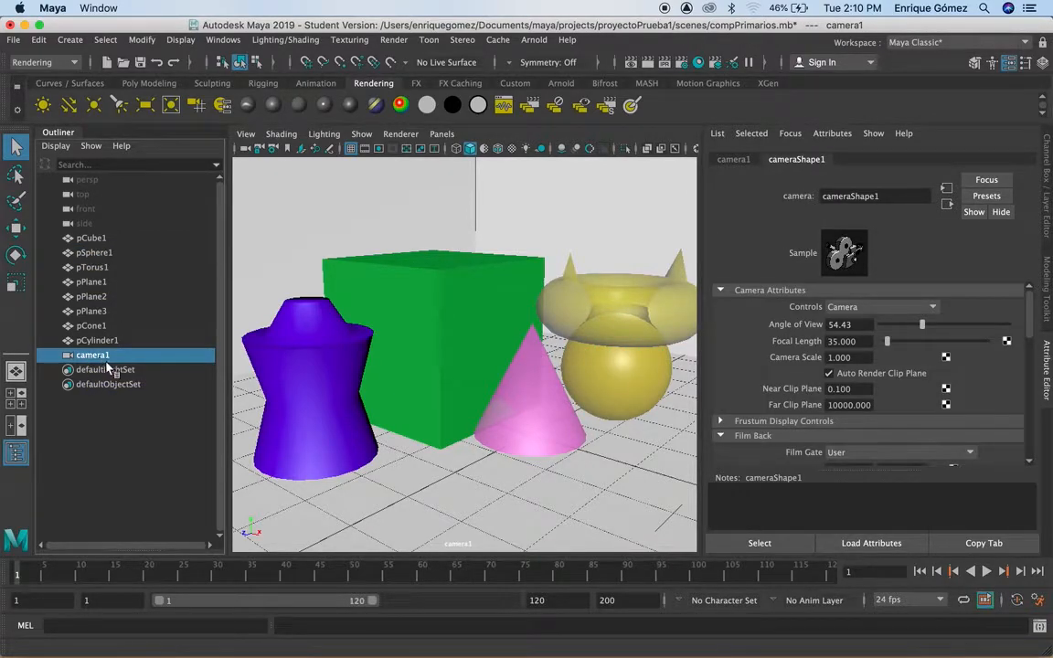
pyautogui.click(49, 120)
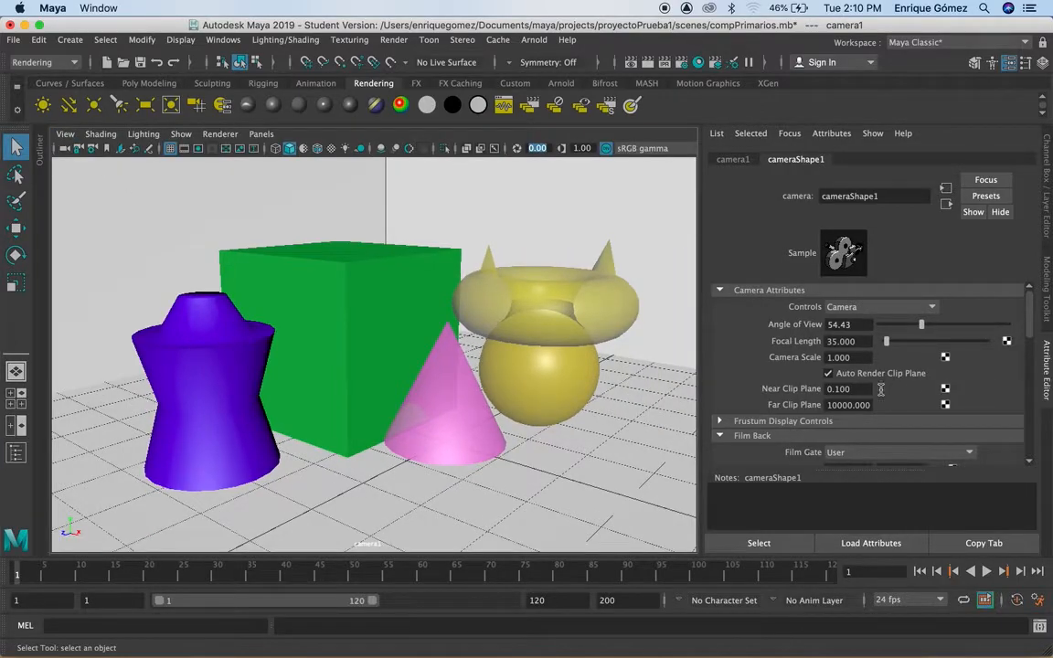
pyautogui.moveTo(922, 328)
pyautogui.mouseDown()
pyautogui.moveTo(910, 330)
pyautogui.moveTo(942, 331)
pyautogui.moveTo(926, 333)
pyautogui.mouseUp()
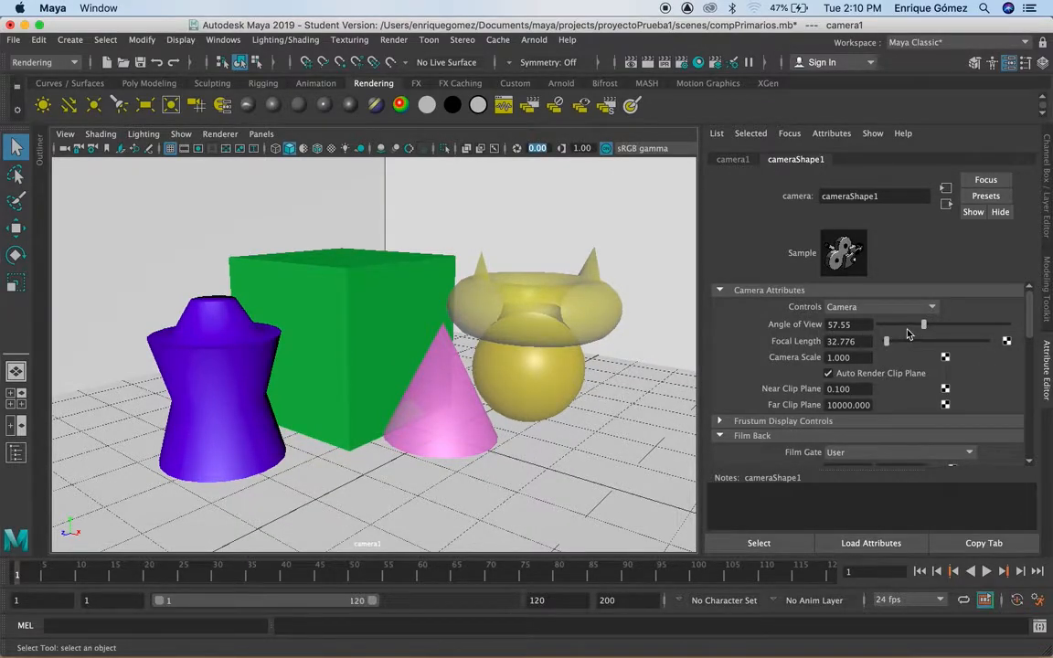
pyautogui.moveTo(926, 329); pyautogui.dragTo(923, 333)
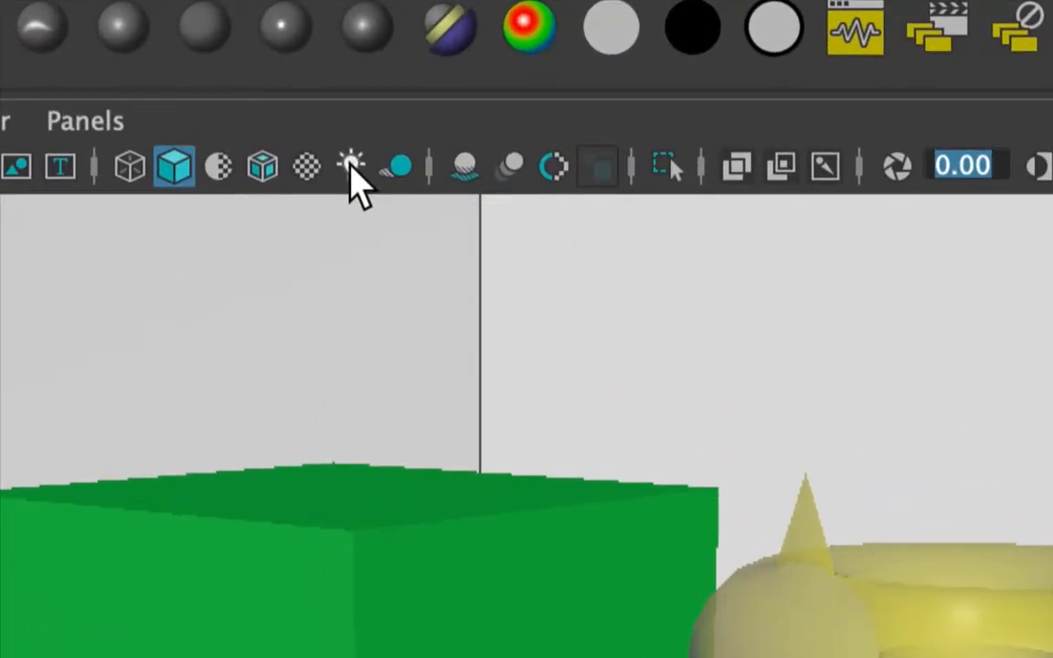
# Step: Turn on scene lighting in the camera1 view so that it uses all lights
pyautogui.click(354, 167)
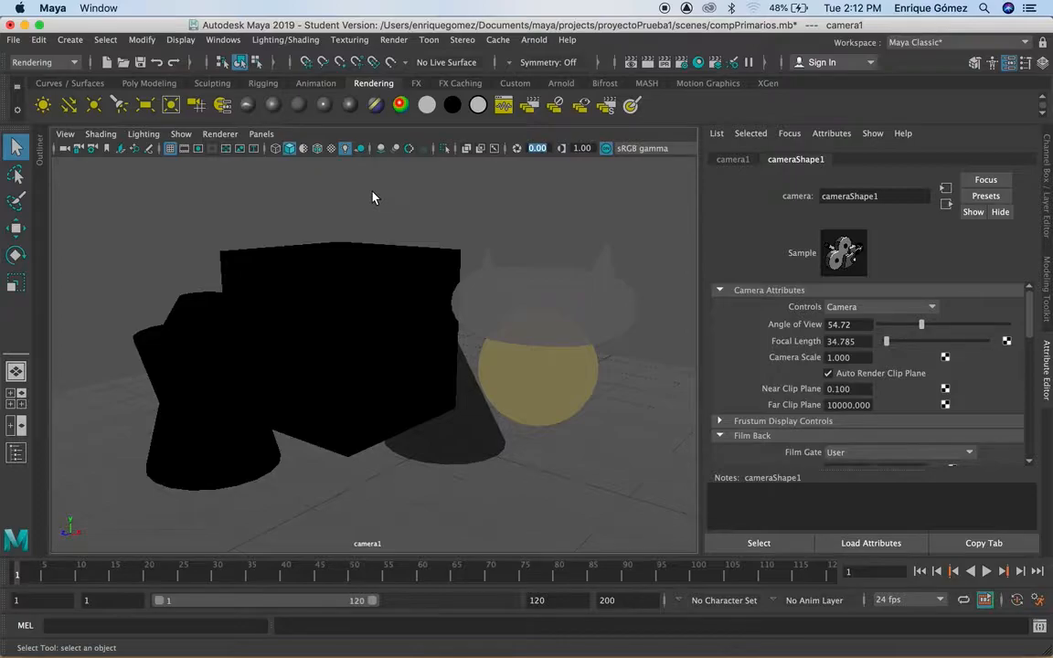
# Step: Turn off scene lighting in the camera1 view, create a spot light and check it in the Outliner
pyautogui.click(353, 163)
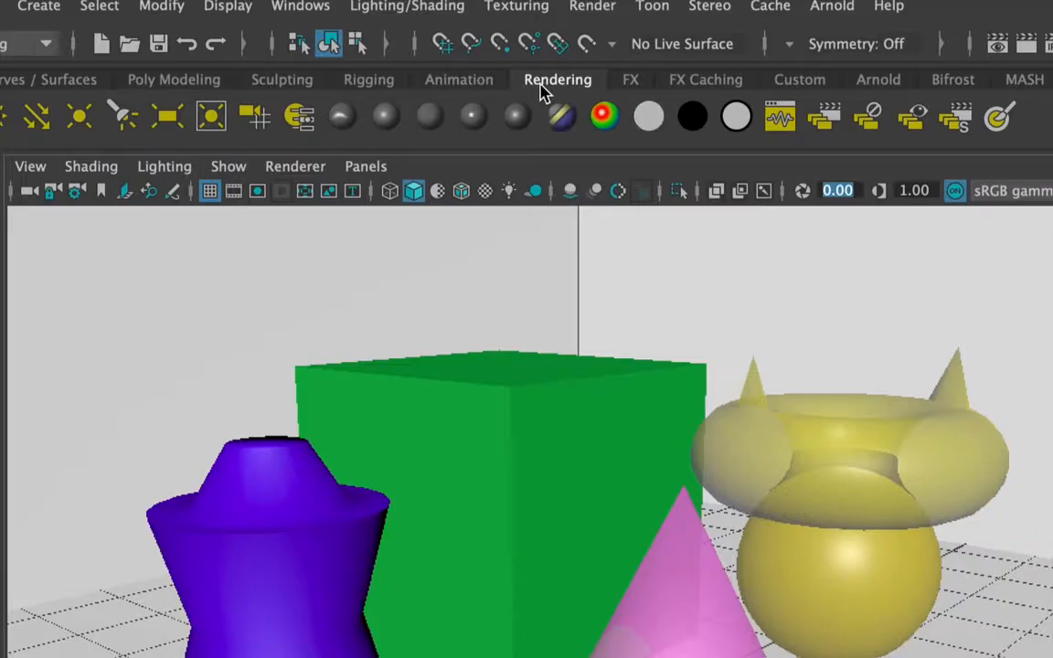
pyautogui.click(450, 82)
pyautogui.click(539, 91)
pyautogui.click(283, 82)
pyautogui.click(549, 84)
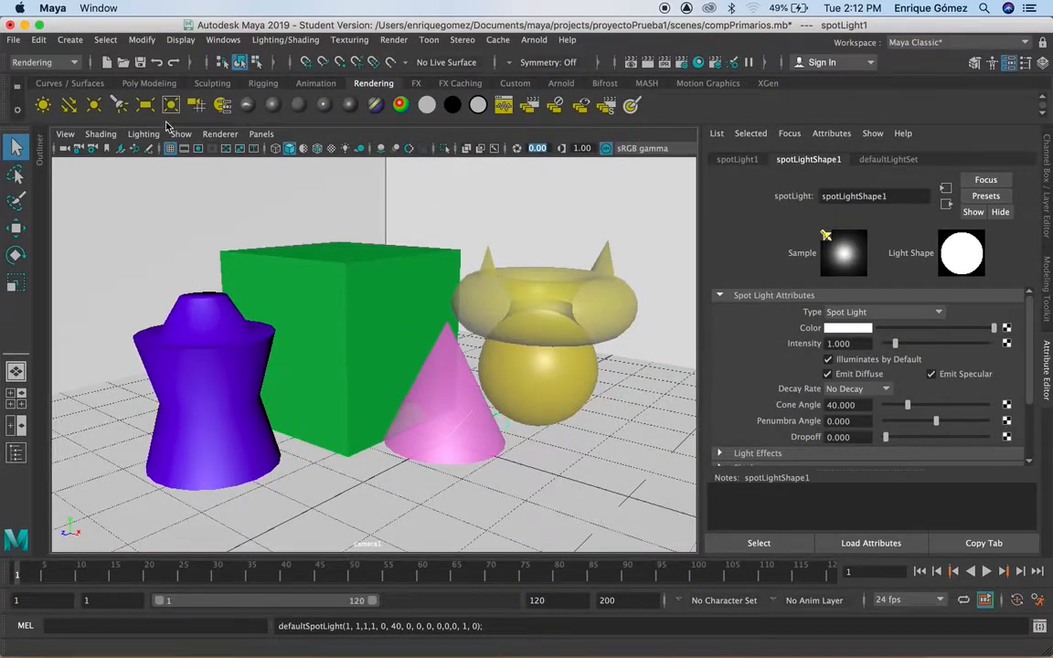
pyautogui.click(42, 157)
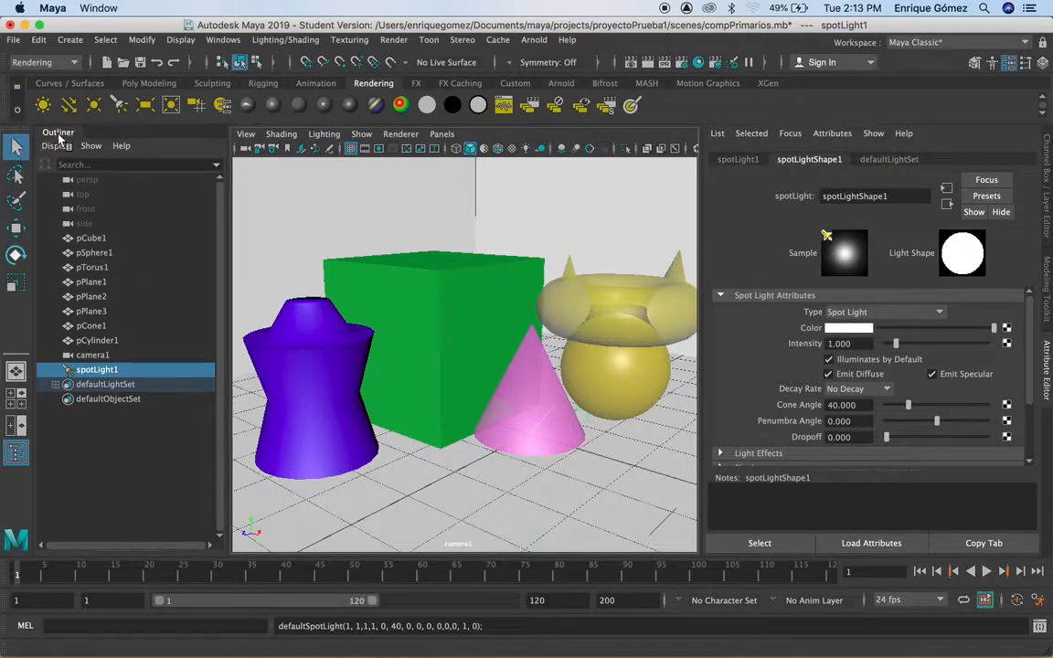
pyautogui.click(60, 133)
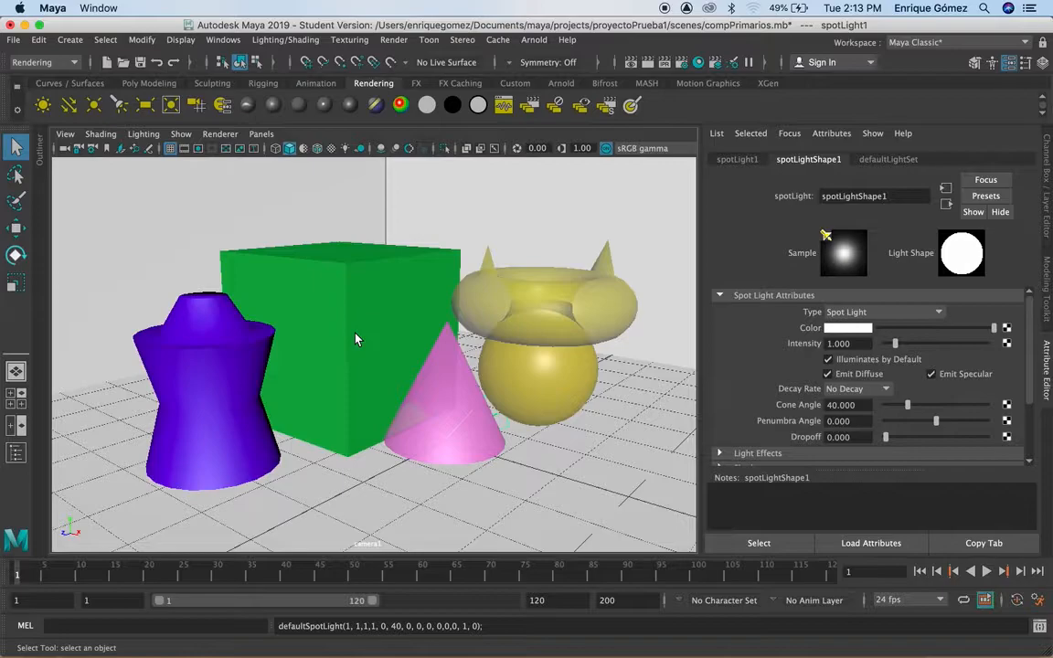
# Step: In the four-view layout, move the spot light to about X 1.9, Y 2.7, Z 3.5
pyautogui.press('space')
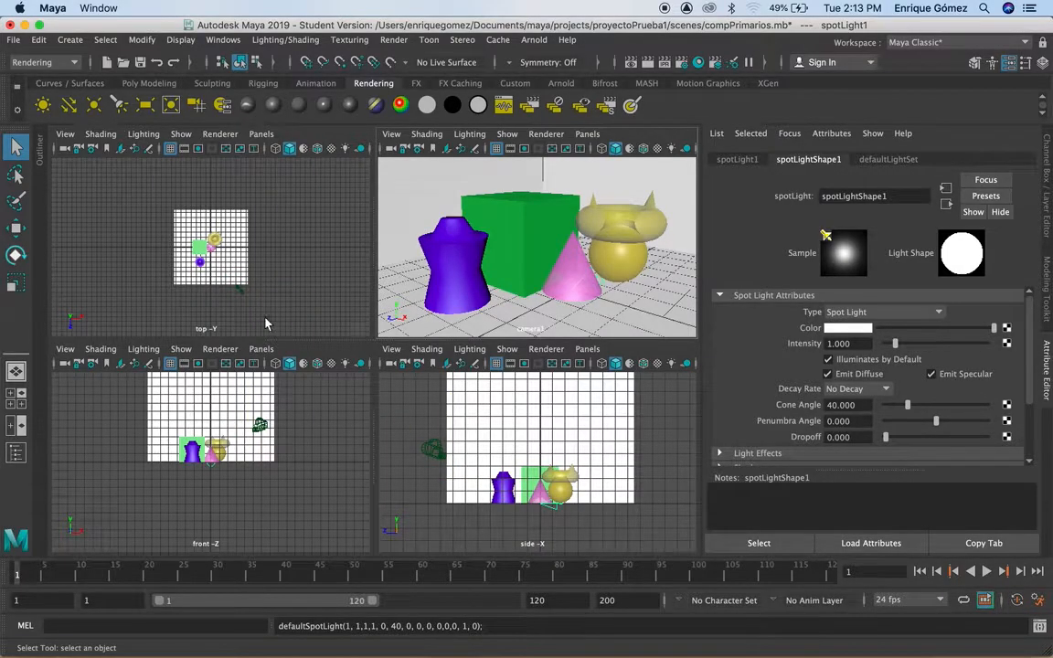
pyautogui.click(17, 229)
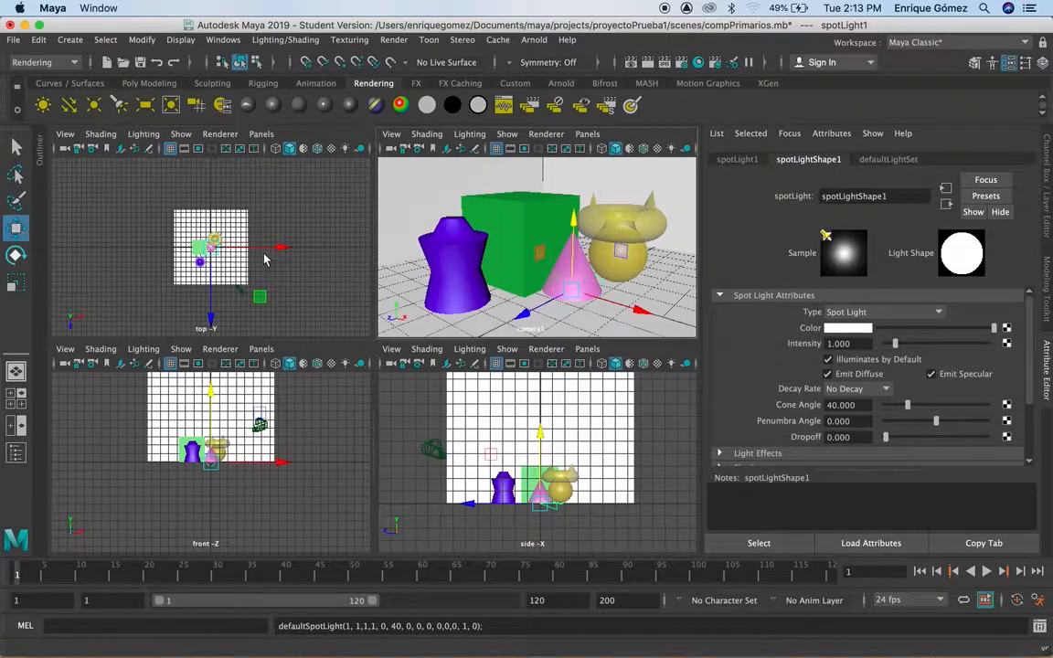
pyautogui.moveTo(282, 253); pyautogui.dragTo(292, 253)
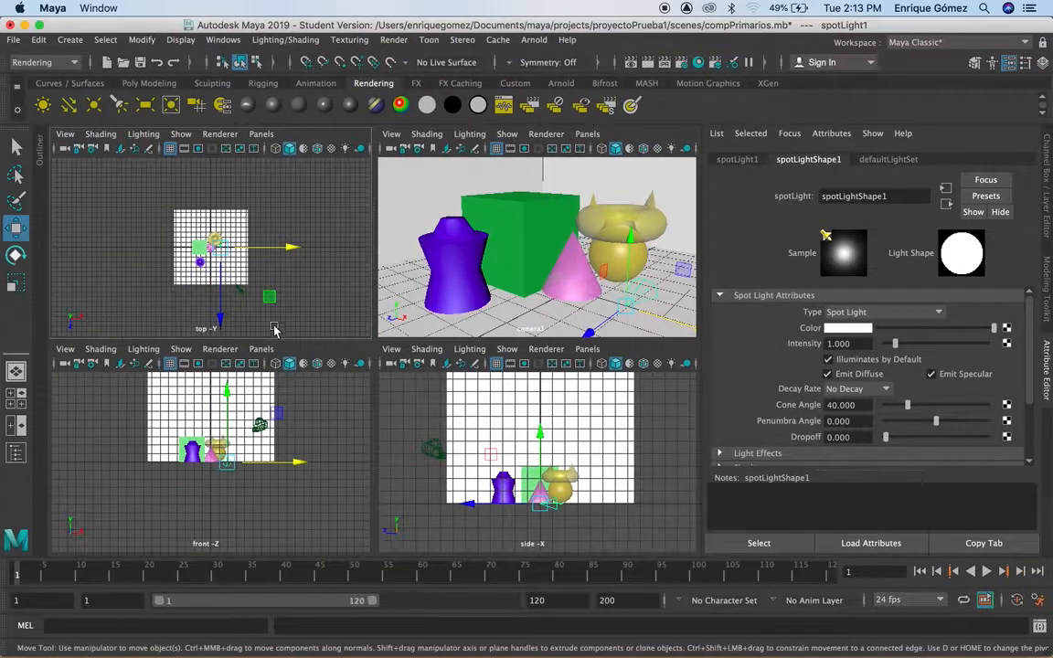
pyautogui.moveTo(214, 302); pyautogui.dragTo(217, 341)
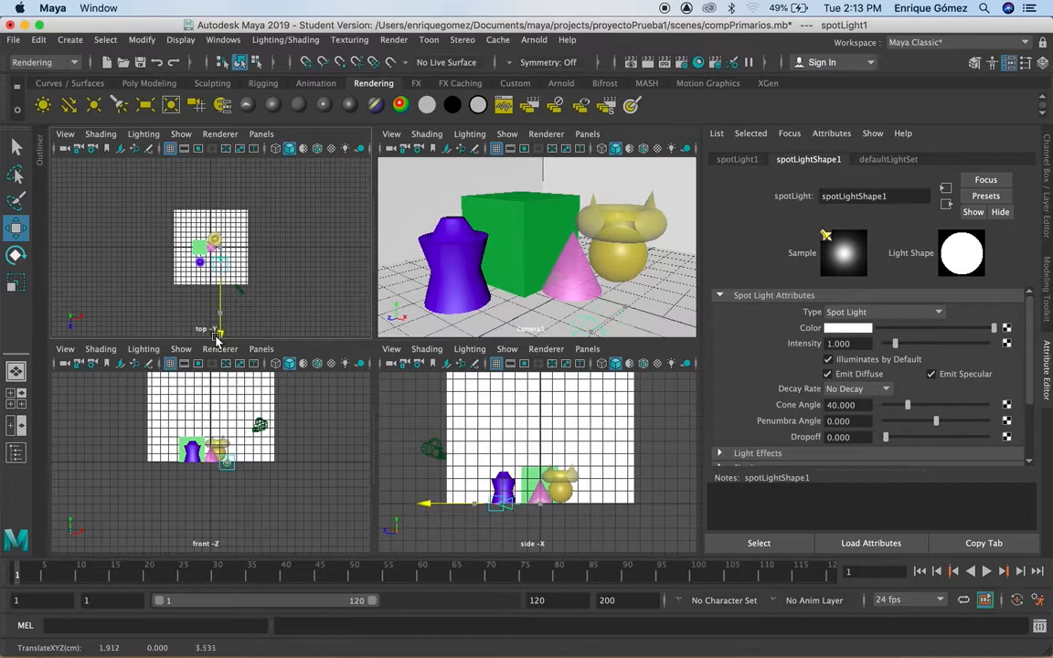
pyautogui.moveTo(498, 500); pyautogui.dragTo(496, 399)
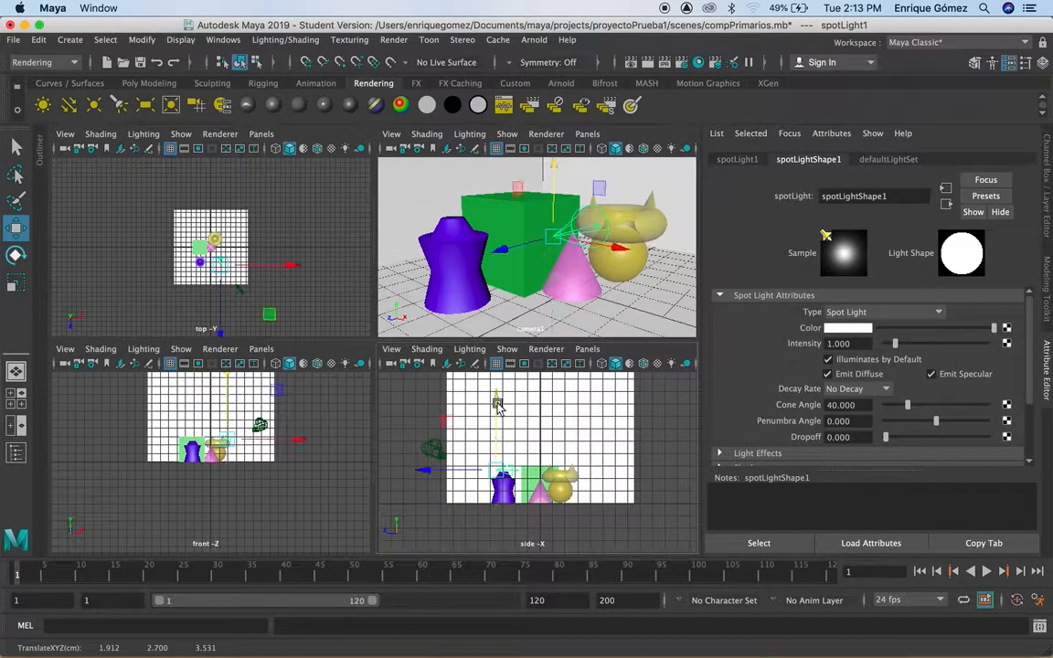
# Step: Rotate the spot light to about 36.4 degrees around Y and move it back to about X 3.2, Z 5.5
pyautogui.click(17, 258)
pyautogui.moveTo(572, 259); pyautogui.dragTo(608, 262)
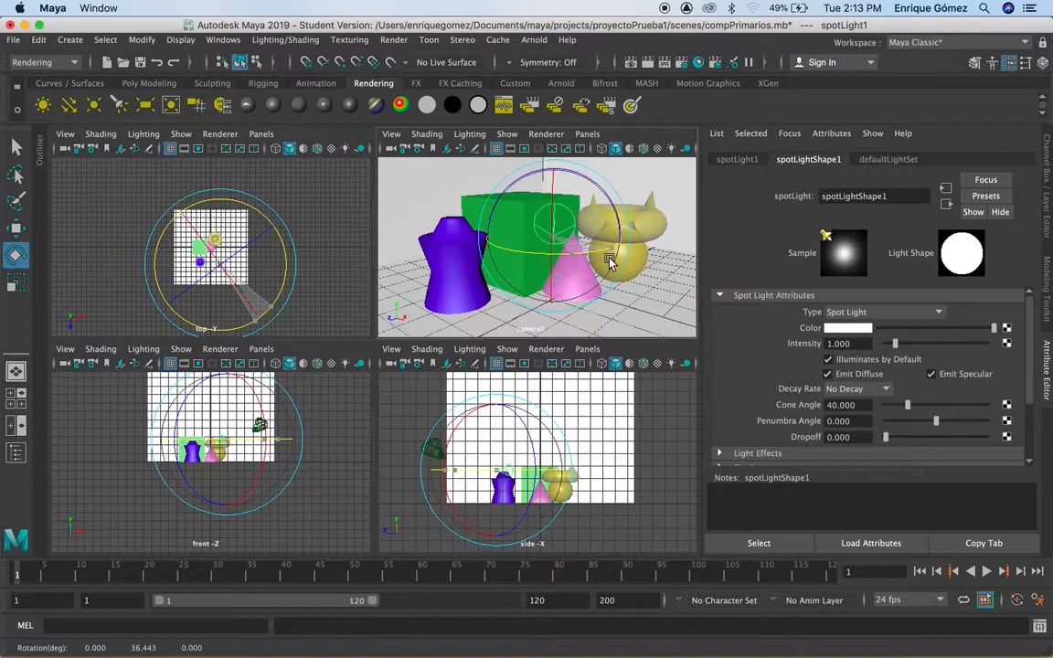
pyautogui.click(15, 228)
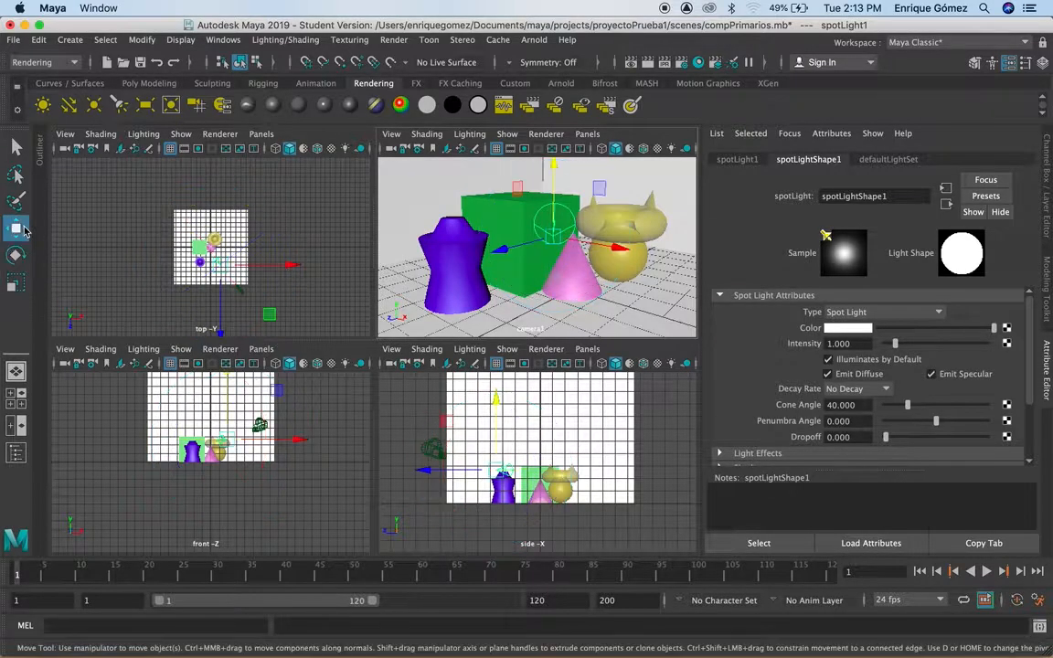
pyautogui.moveTo(488, 476); pyautogui.dragTo(459, 478)
pyautogui.moveTo(535, 287); pyautogui.dragTo(626, 308)
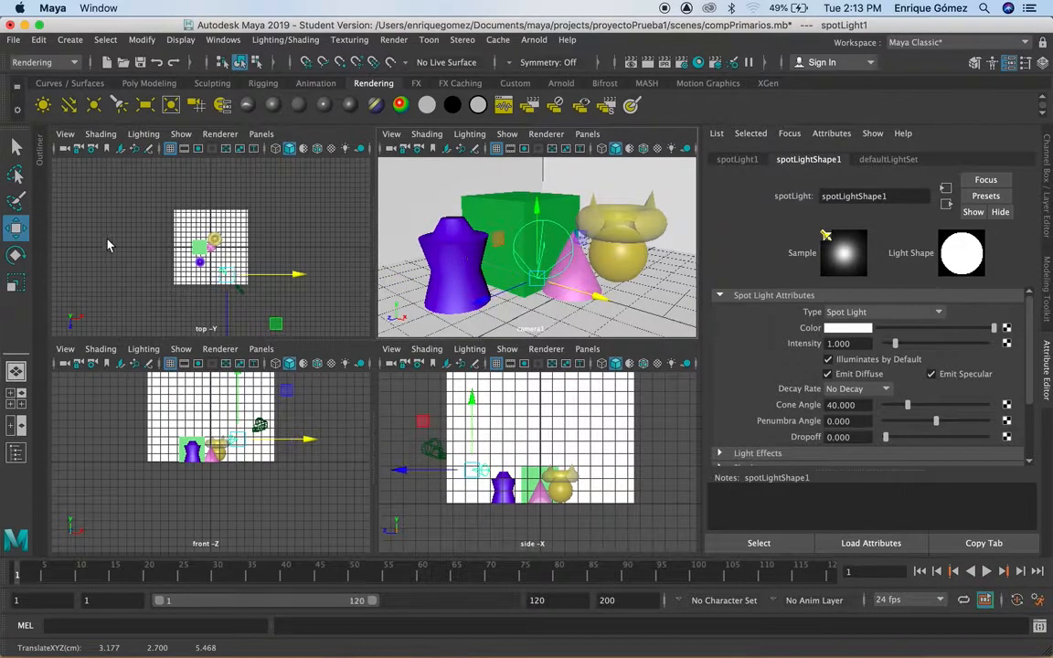
# Step: Adjust the spot light's Y rotation toward the objects and show the enlarged camera1 view with all lights
pyautogui.click(16, 255)
pyautogui.moveTo(519, 324); pyautogui.dragTo(592, 307)
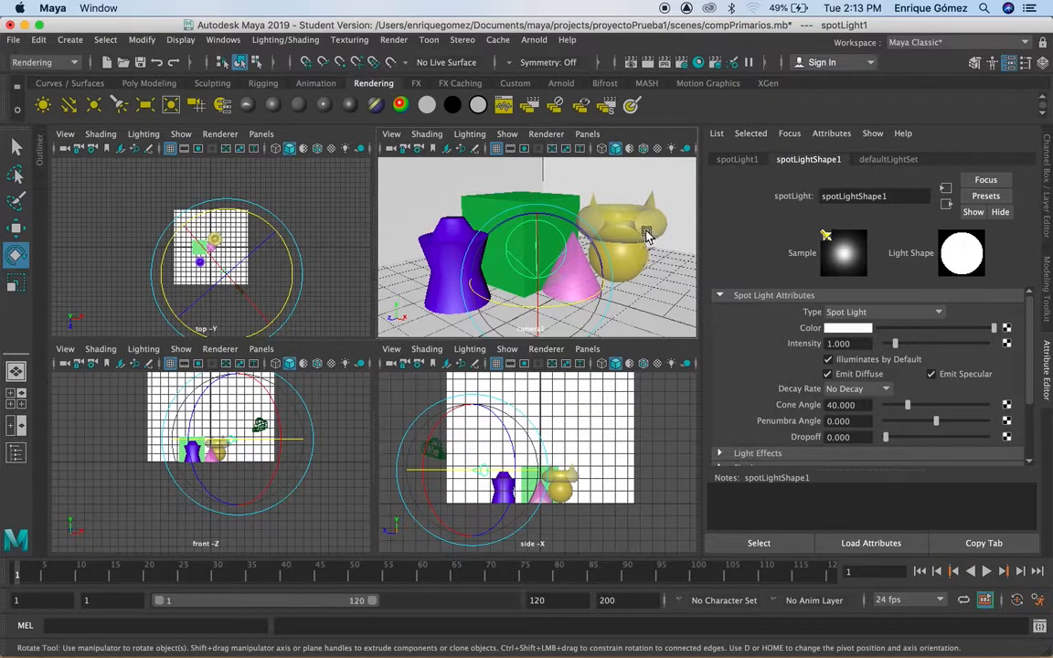
pyautogui.press('space')
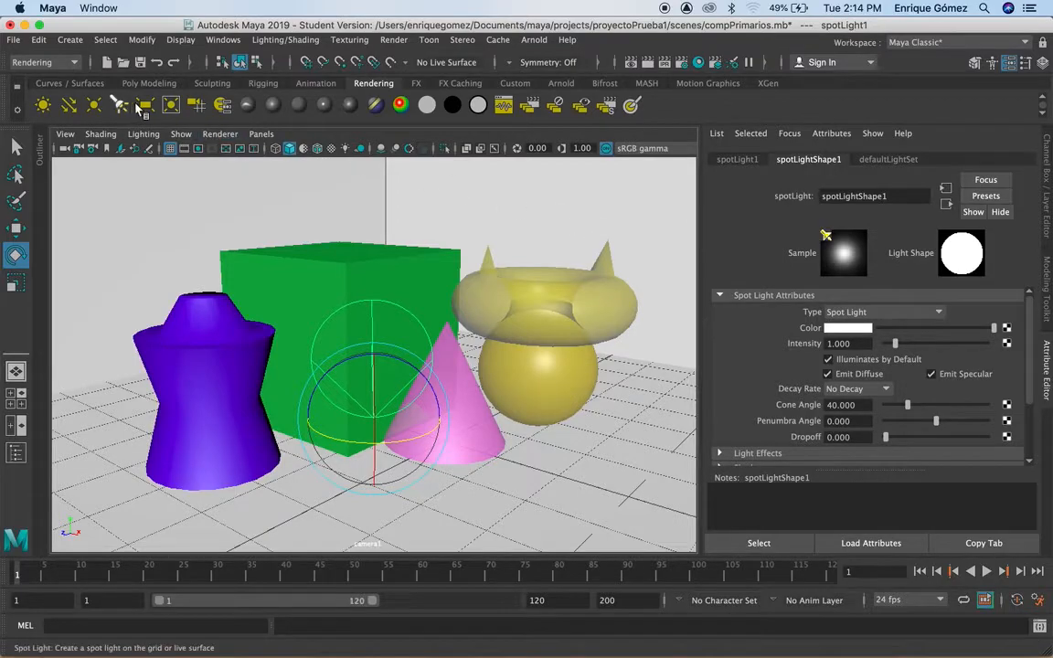
pyautogui.click(346, 148)
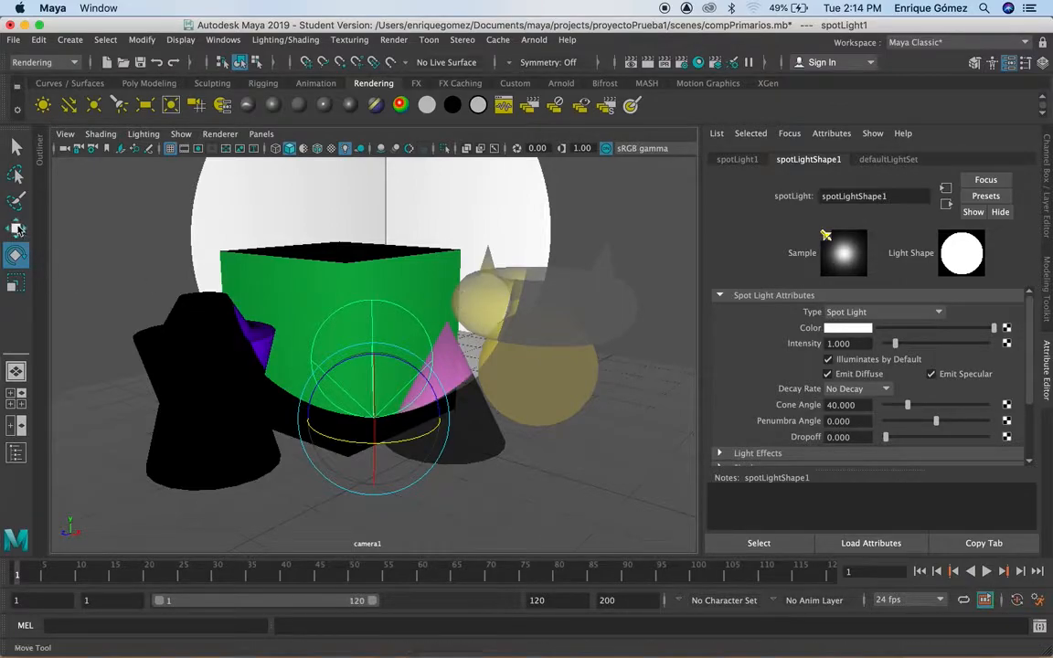
# Step: Move the spot light farther from the objects to about X 8.0, Z 7.8 and rotate it to about 48 degrees around Y
pyautogui.press('space')
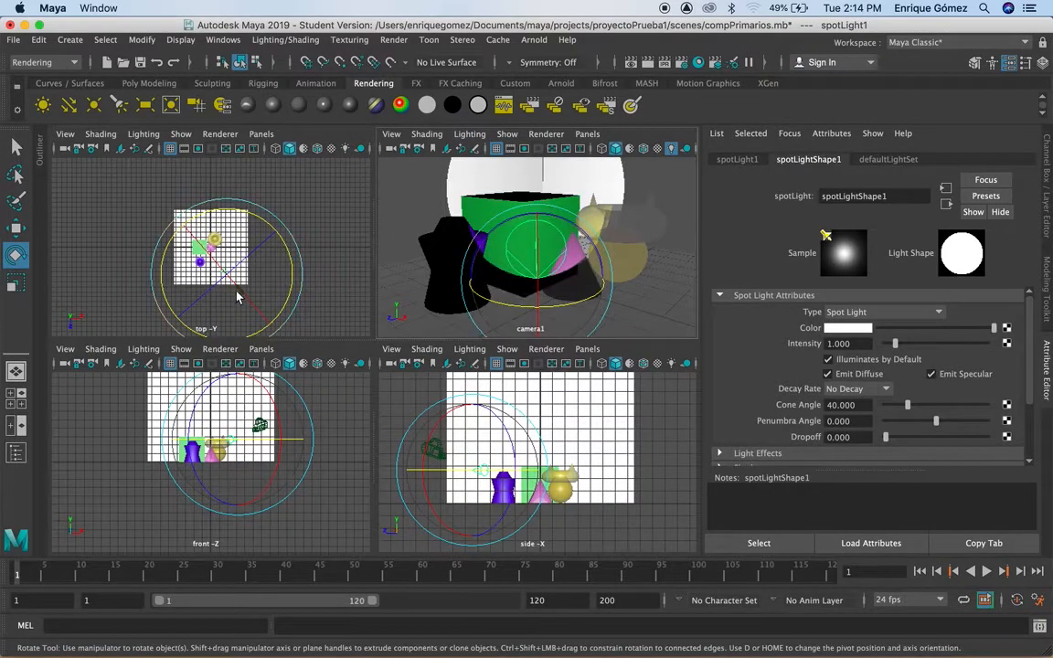
pyautogui.click(16, 228)
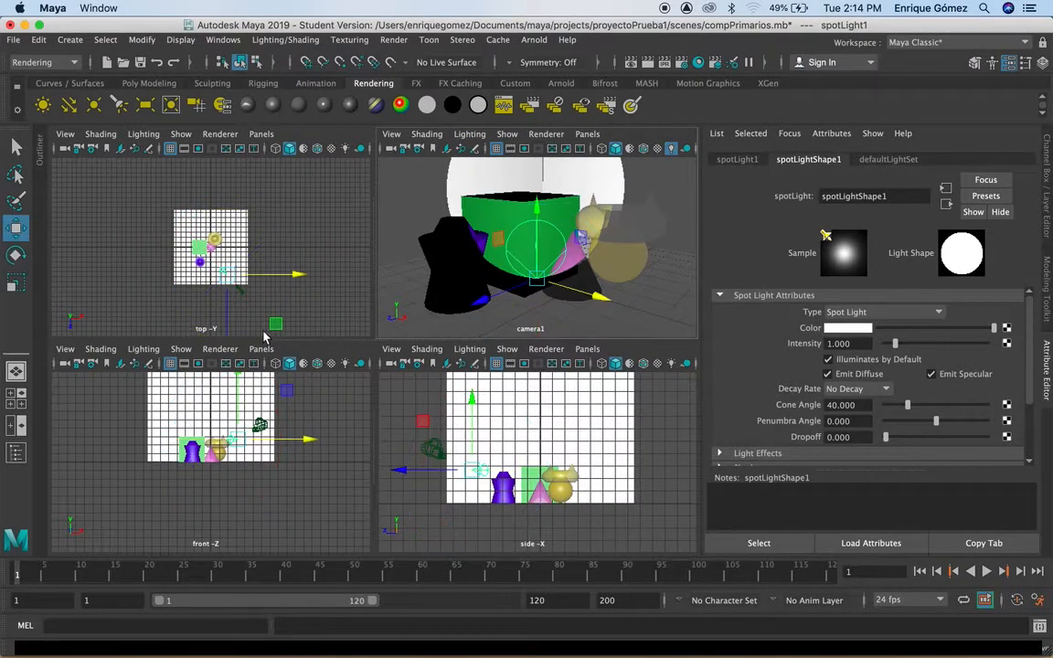
pyautogui.moveTo(227, 301); pyautogui.dragTo(317, 292)
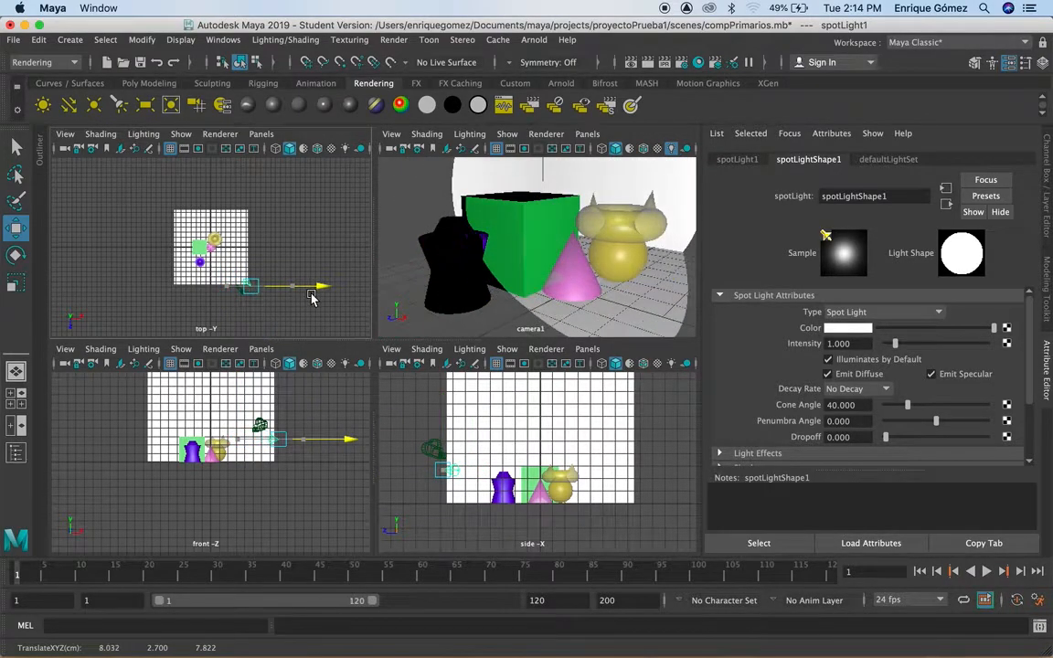
pyautogui.click(16, 256)
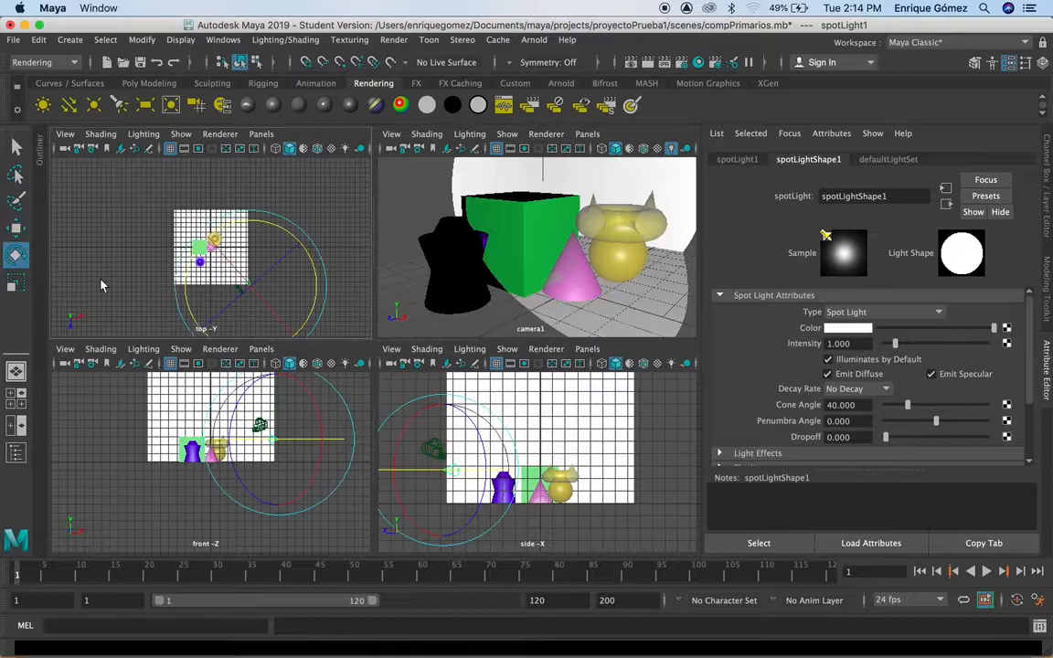
pyautogui.moveTo(308, 322); pyautogui.dragTo(318, 316)
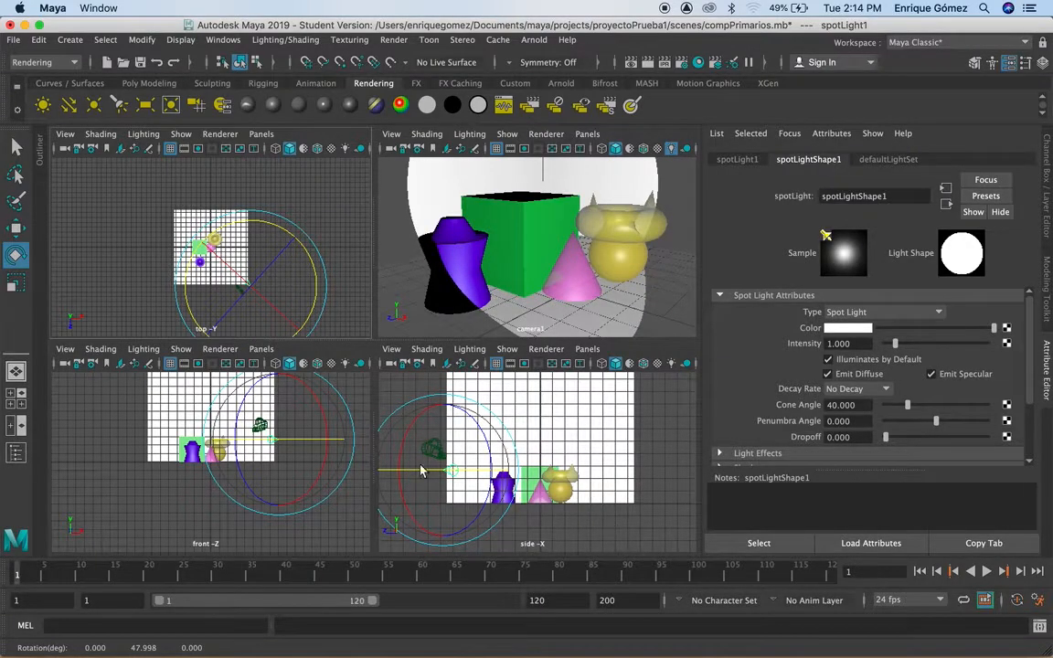
# Step: Raise the spot light to about Y 3.9 and tilt it down toward the objects
pyautogui.click(14, 225)
pyautogui.moveTo(443, 401); pyautogui.dragTo(446, 385)
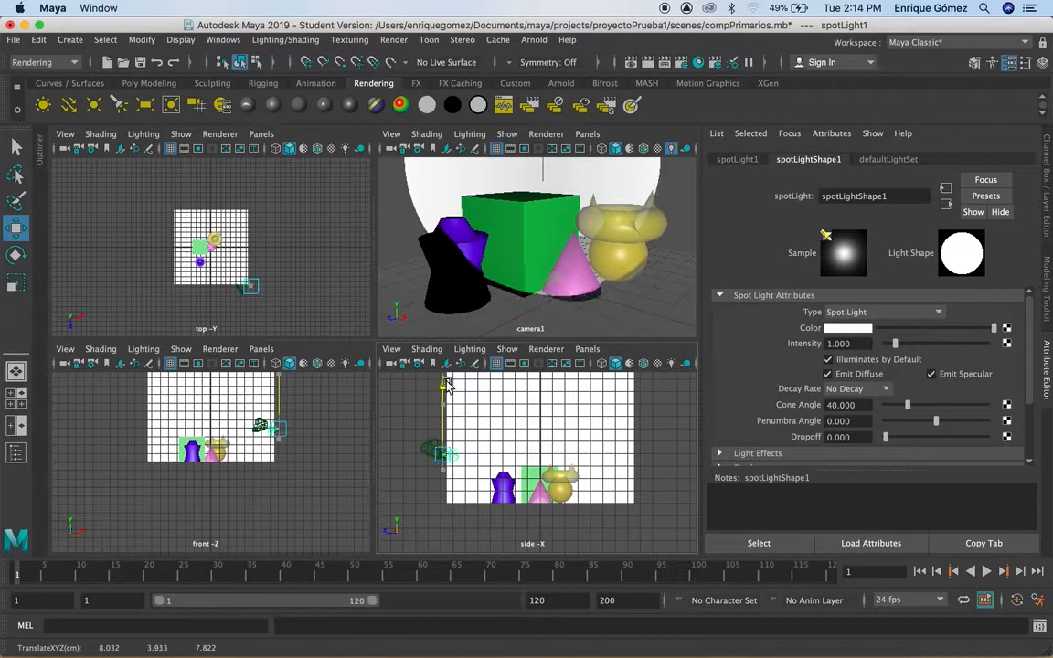
pyautogui.click(16, 255)
pyautogui.moveTo(399, 469); pyautogui.dragTo(402, 466)
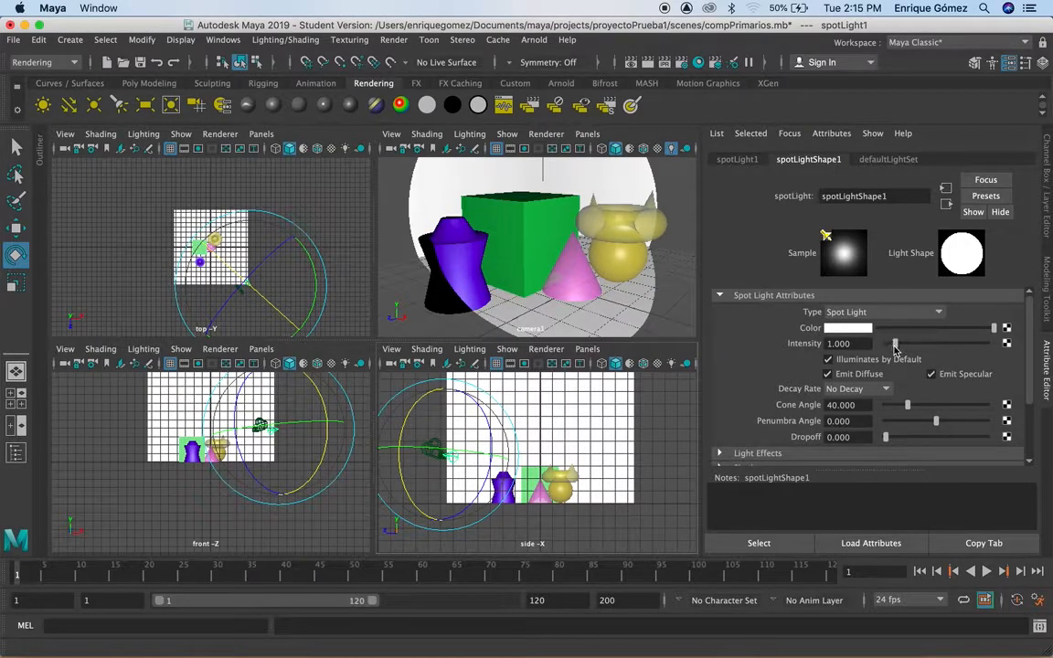
# Step: Raise the spot light's intensity to about 6.79
pyautogui.moveTo(896, 346)
pyautogui.mouseDown()
pyautogui.moveTo(931, 350)
pyautogui.moveTo(896, 350)
pyautogui.moveTo(910, 348)
pyautogui.mouseUp()
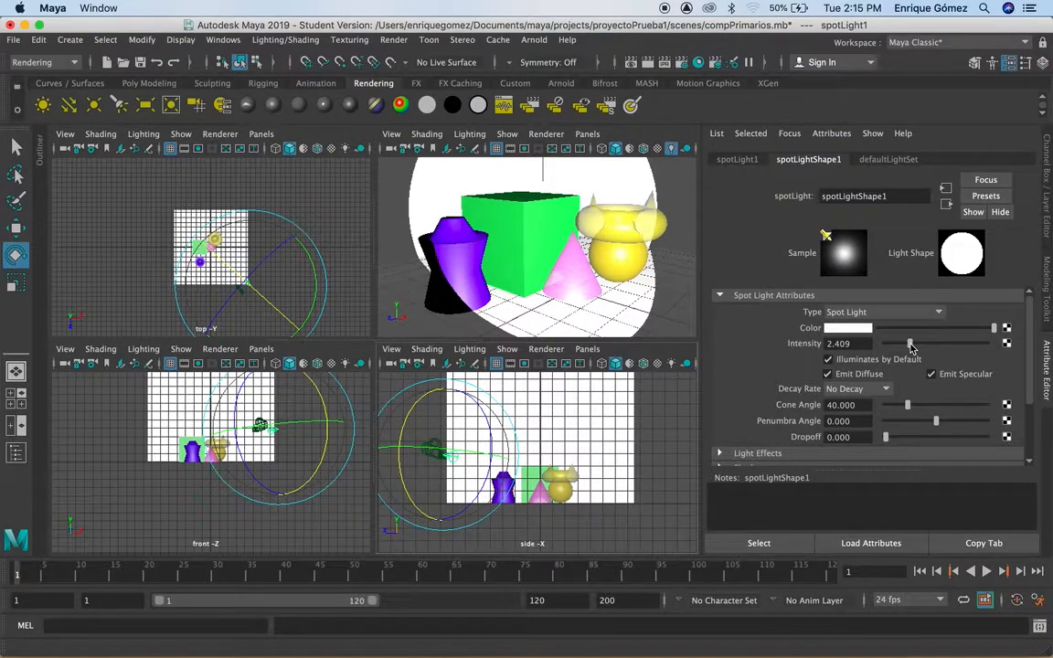
pyautogui.moveTo(910, 346); pyautogui.dragTo(955, 357)
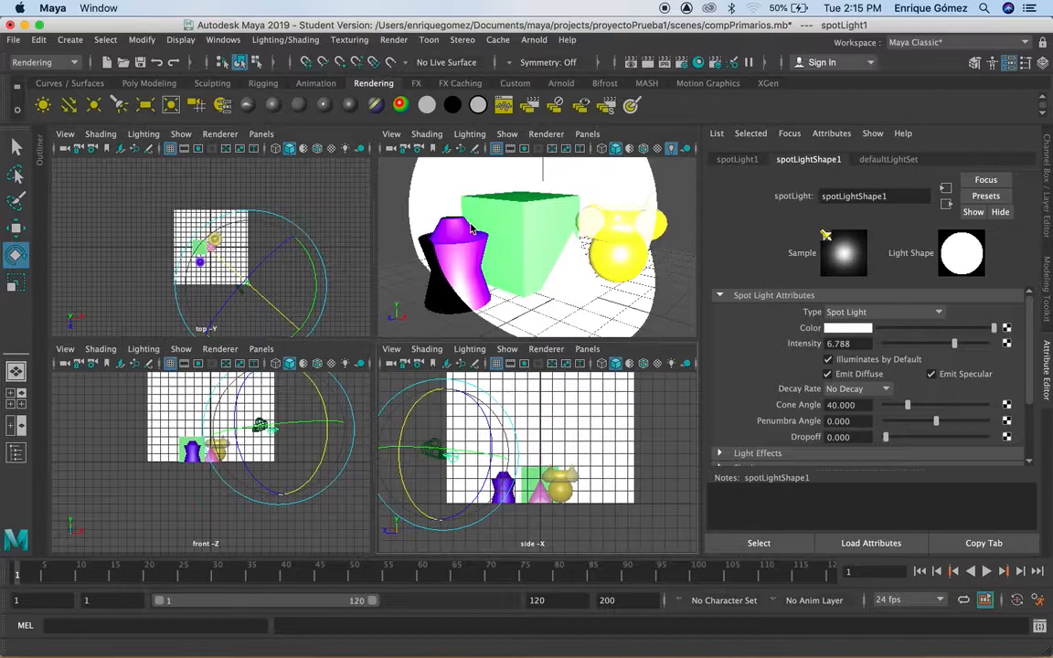
# Step: Preview the enlarged camera1 view with a live Arnold viewport render, stop it and return to the Viewport 2.0 display
pyautogui.press('space')
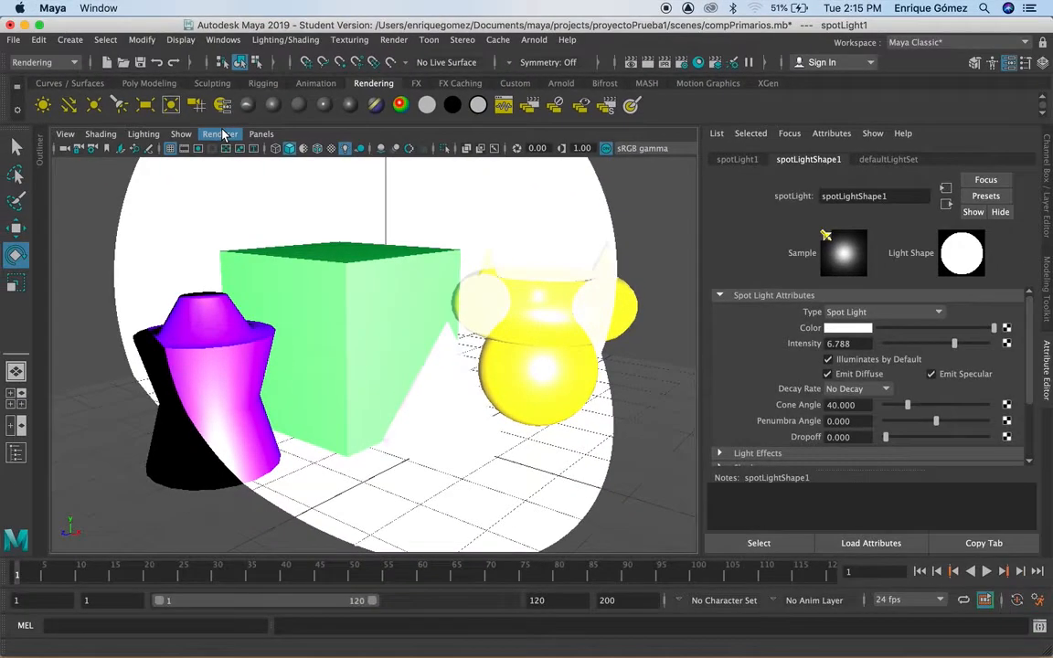
pyautogui.click(219, 134)
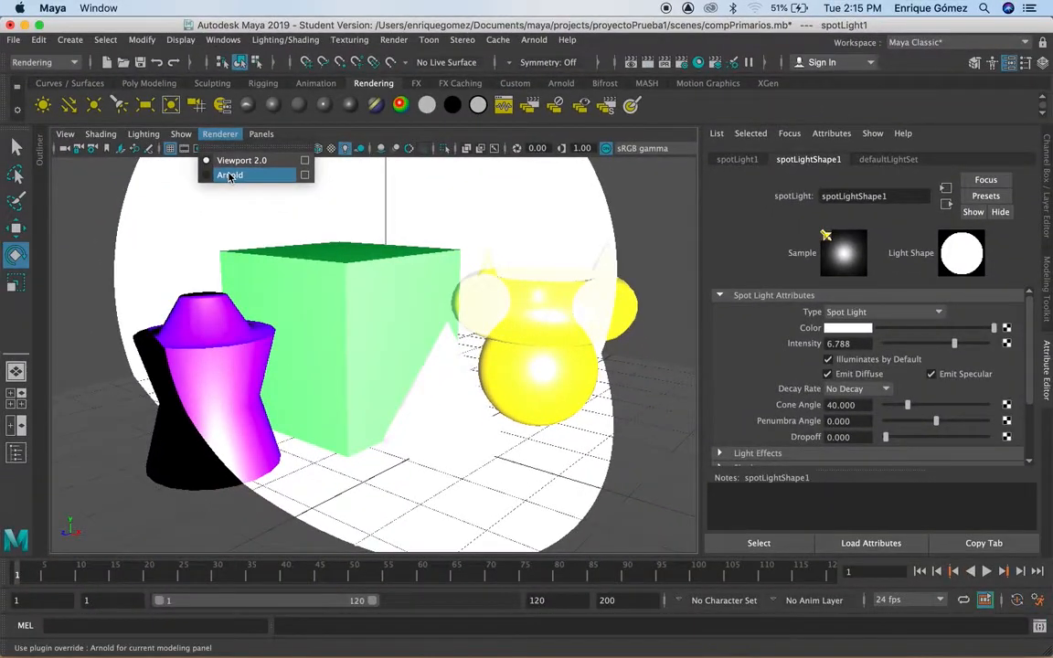
pyautogui.click(229, 176)
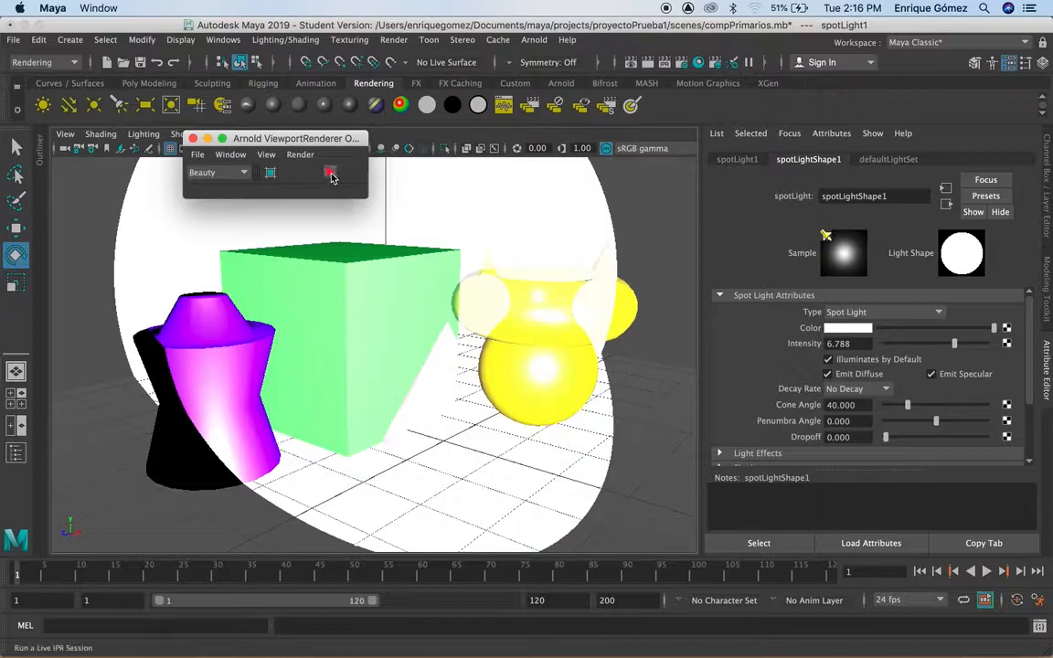
pyautogui.click(331, 175)
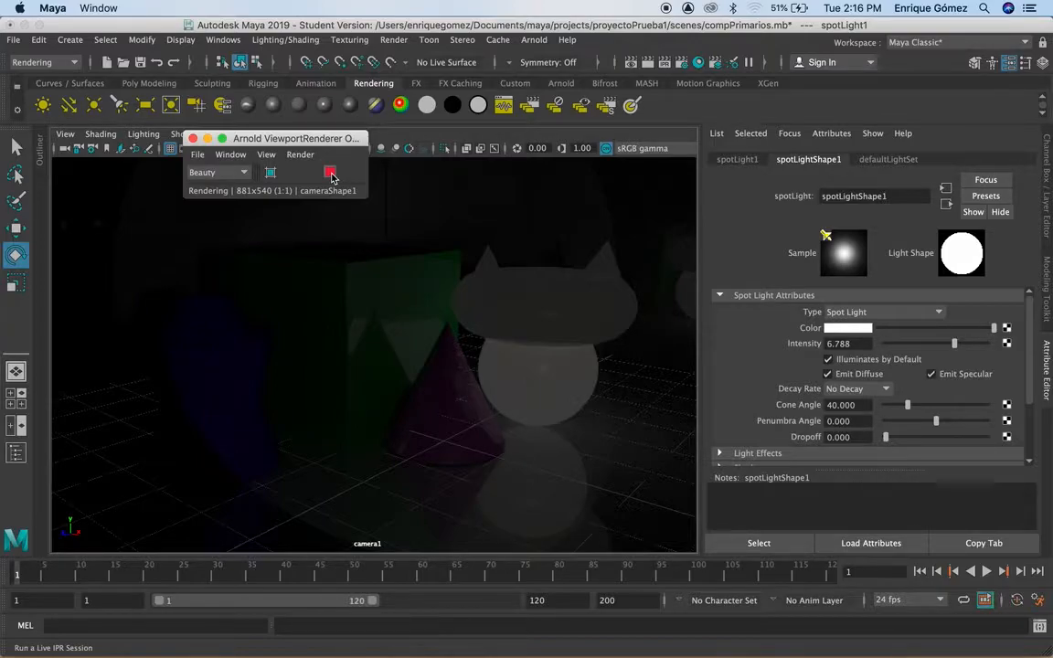
pyautogui.click(331, 175)
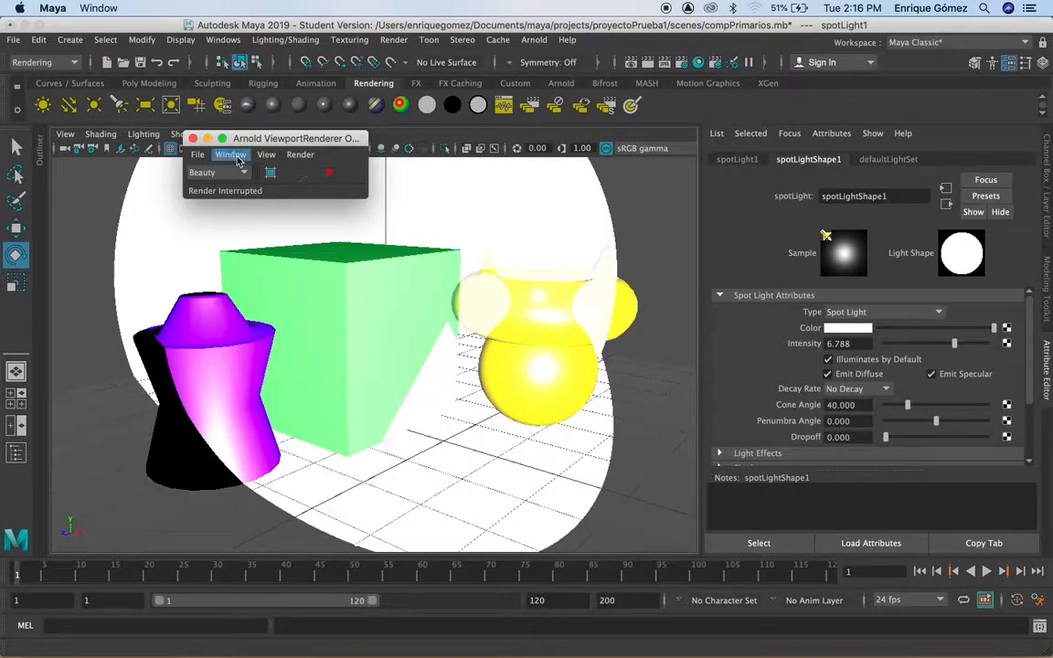
pyautogui.click(193, 138)
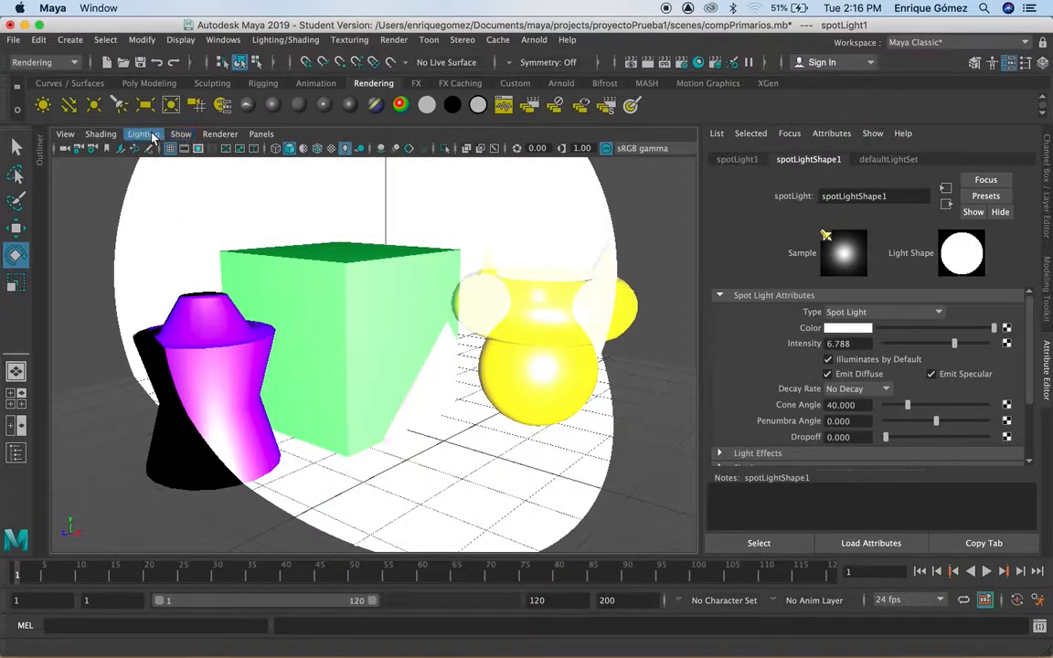
pyautogui.click(220, 134)
pyautogui.click(210, 163)
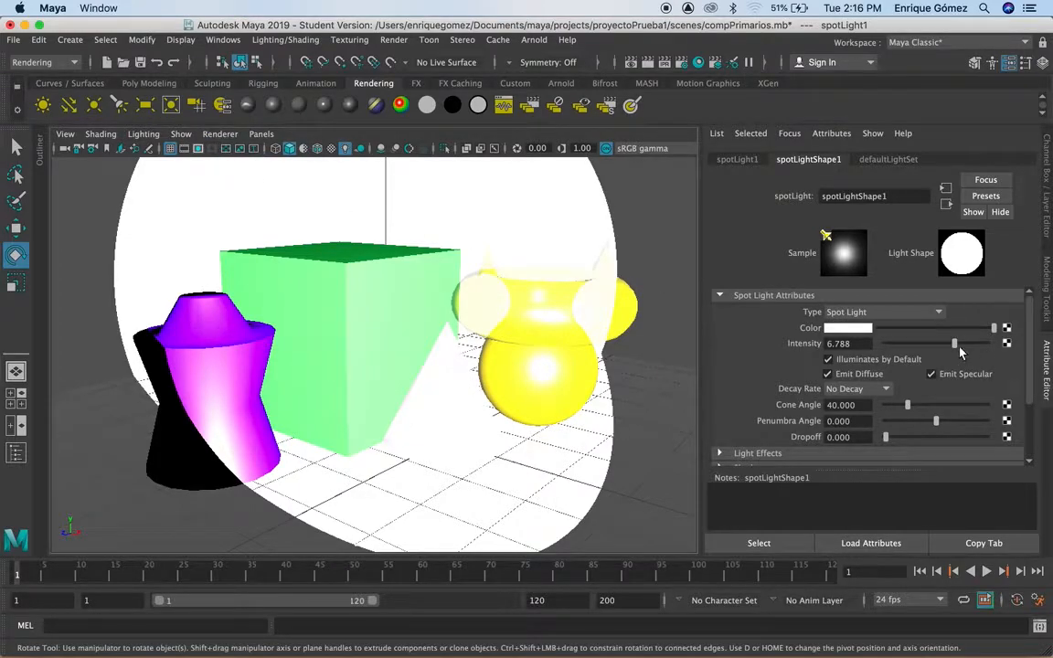
# Step: Set the spot light's intensity to 12
pyautogui.moveTo(955, 347); pyautogui.dragTo(976, 349)
pyautogui.moveTo(986, 348); pyautogui.dragTo(982, 345)
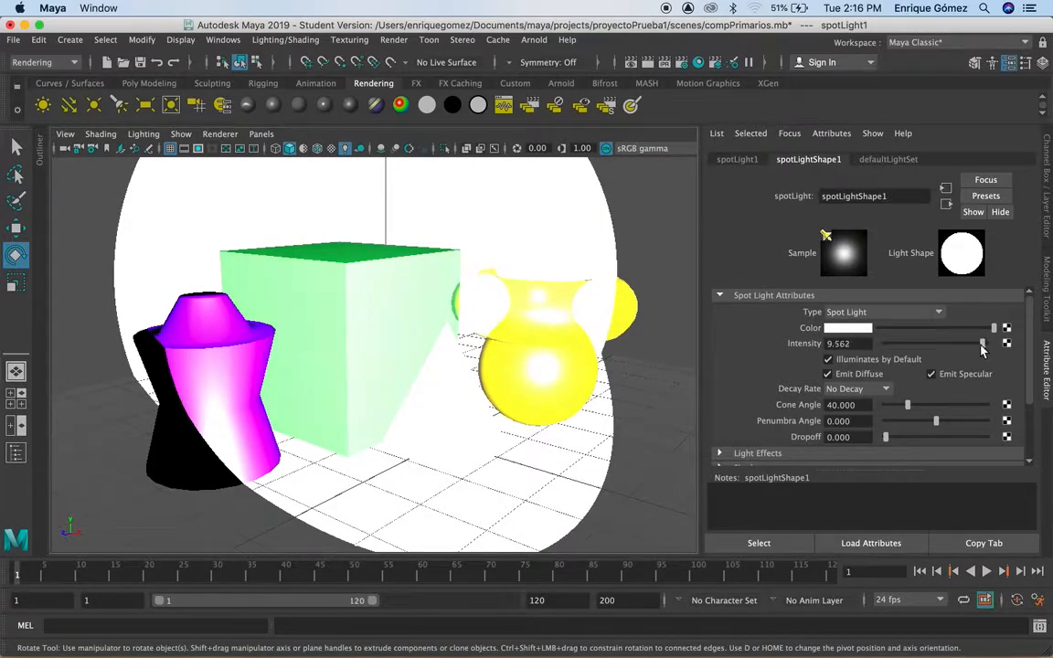
pyautogui.doubleClick(843, 344)
pyautogui.write('12')
pyautogui.press('Return')
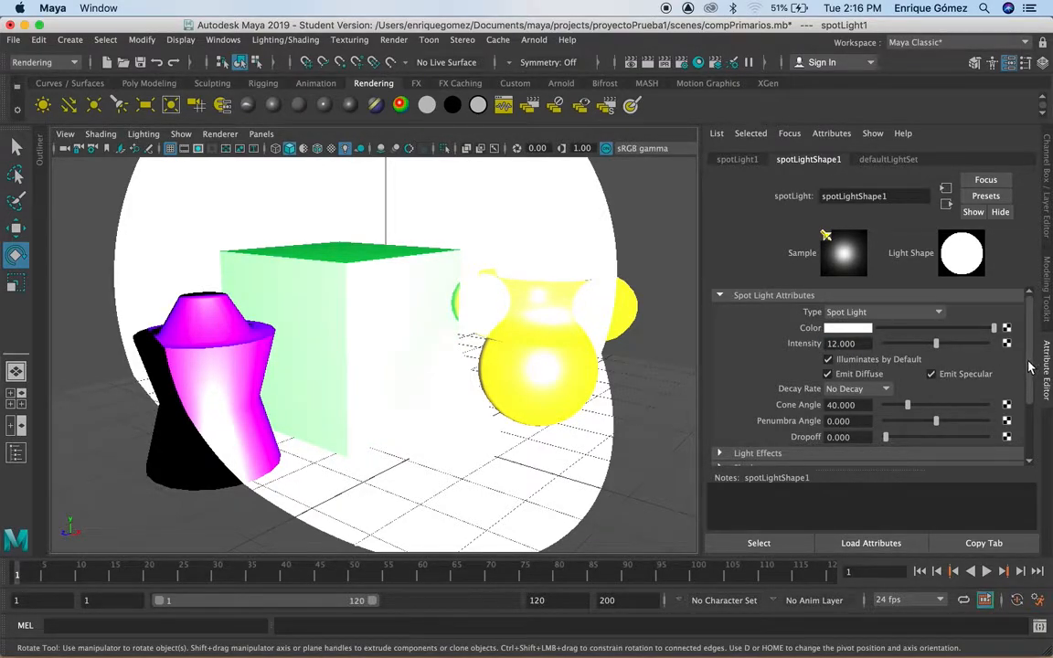
# Step: Set the spot light's Arnold exposure to 5
pyautogui.moveTo(1031, 367); pyautogui.dragTo(1028, 420)
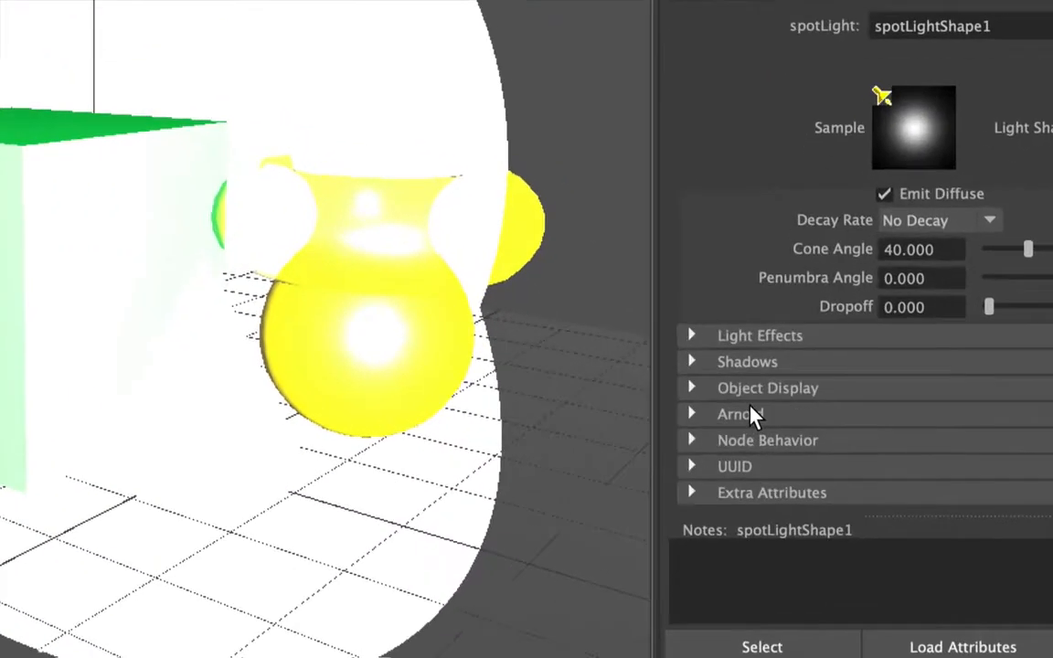
pyautogui.click(687, 415)
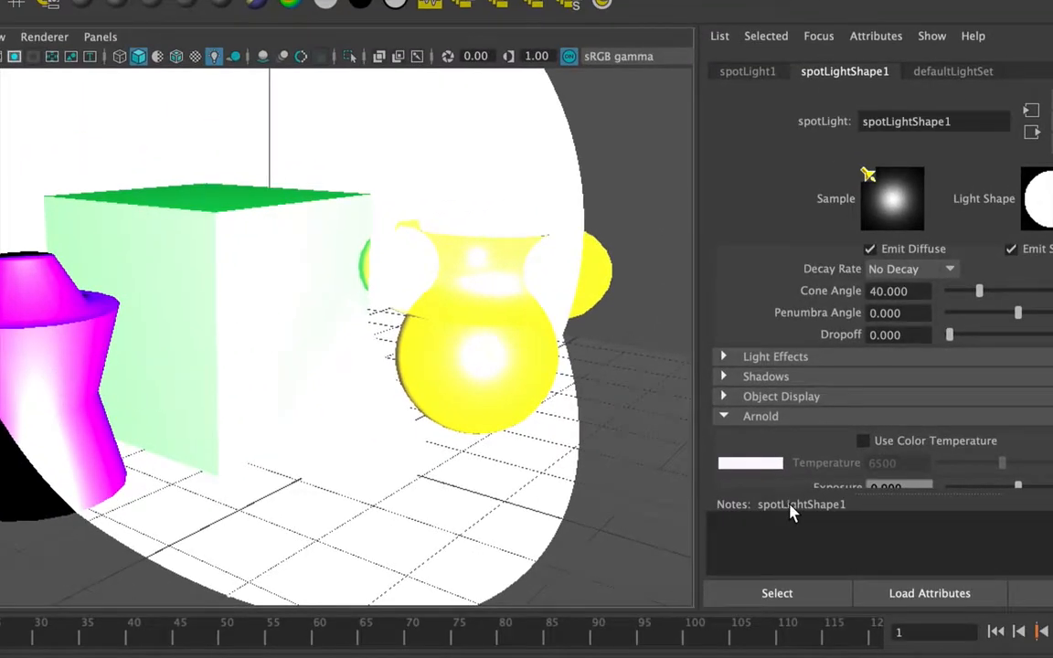
pyautogui.scroll(-3, 917, 452)
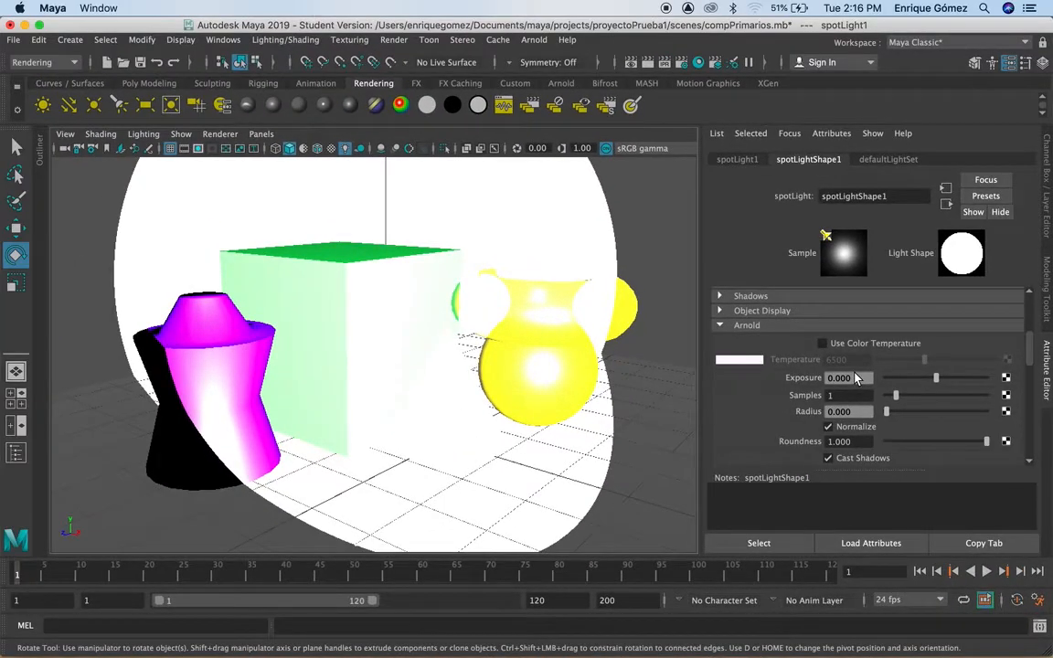
pyautogui.moveTo(936, 384); pyautogui.dragTo(964, 382)
pyautogui.moveTo(849, 382); pyautogui.dragTo(817, 383)
pyautogui.write('5')
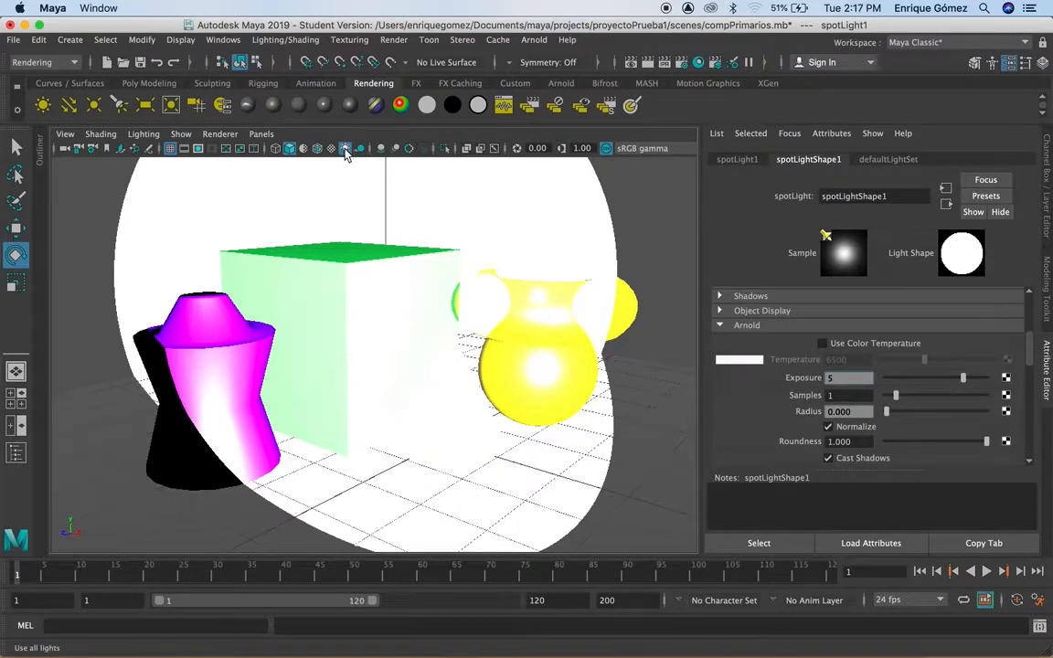
# Step: Preview the camera1 view with Arnold in the viewport, stop the render and return to the Viewport 2.0 display
pyautogui.click(220, 137)
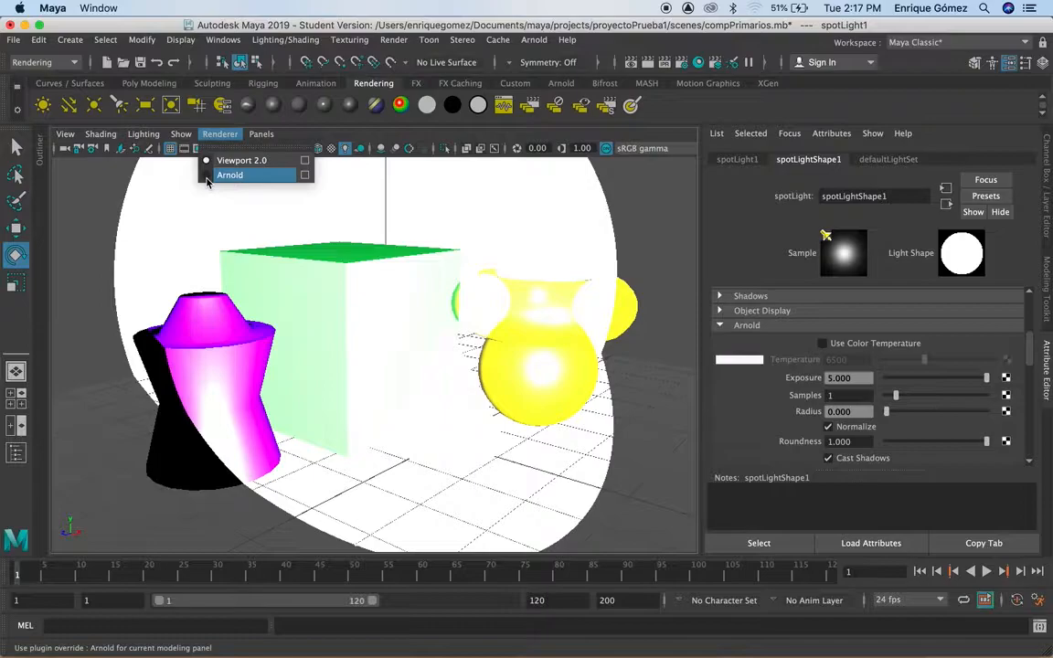
pyautogui.click(208, 177)
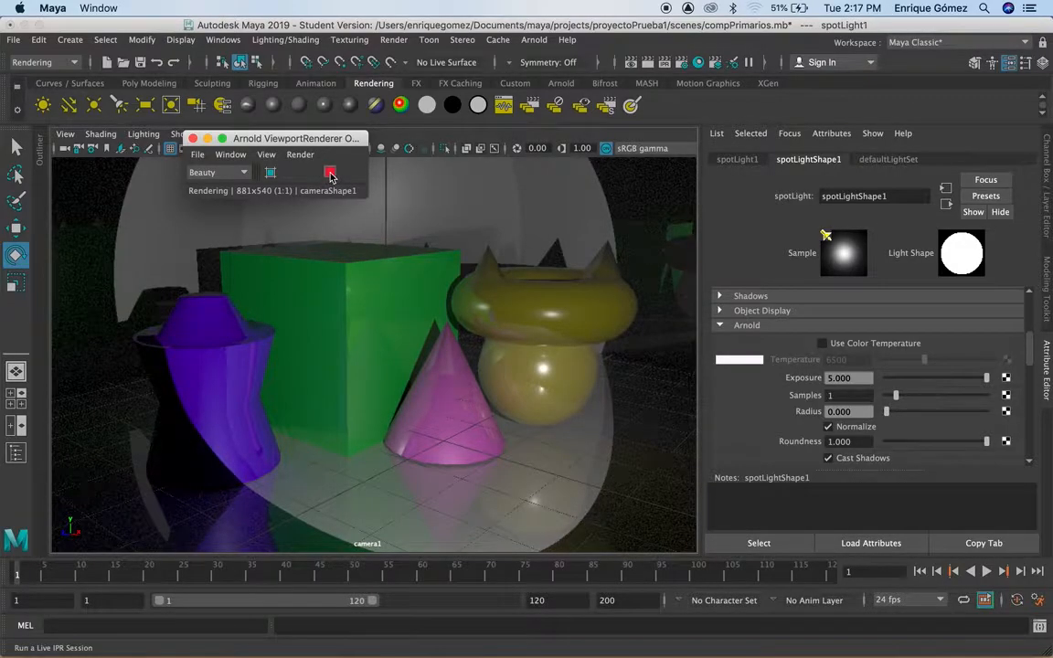
pyautogui.click(330, 174)
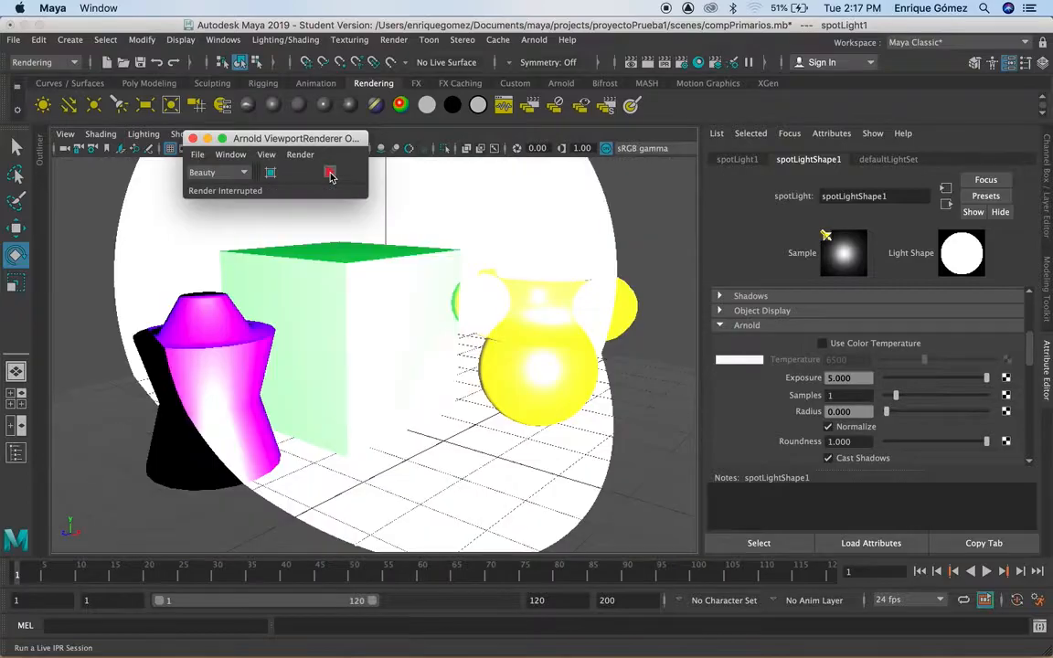
pyautogui.click(193, 139)
pyautogui.click(219, 134)
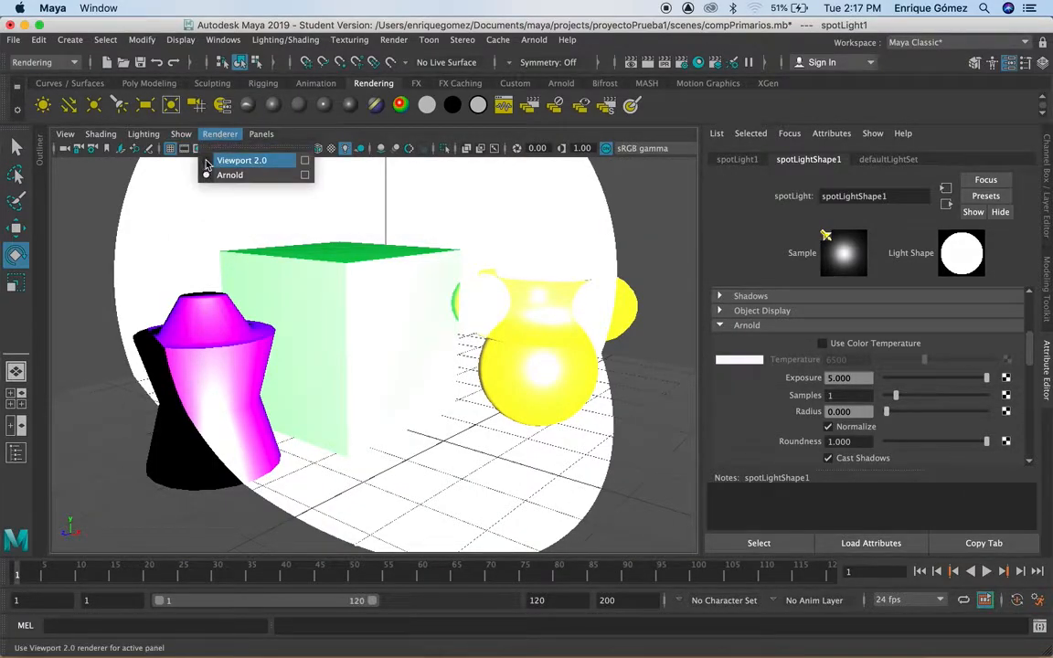
pyautogui.click(208, 162)
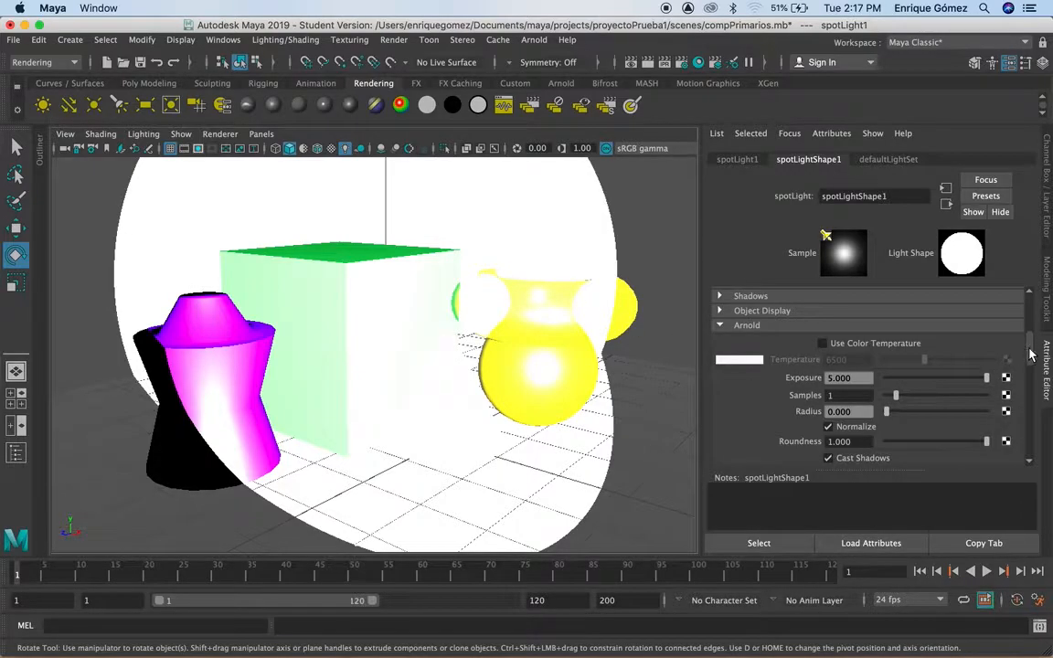
# Step: Soften the spot light with a cone angle of about 45.99, a penumbra angle of about 1.53 and a dropoff of about 27.92
pyautogui.scroll(1, 1031, 347)
pyautogui.moveTo(1030, 348); pyautogui.dragTo(1030, 317)
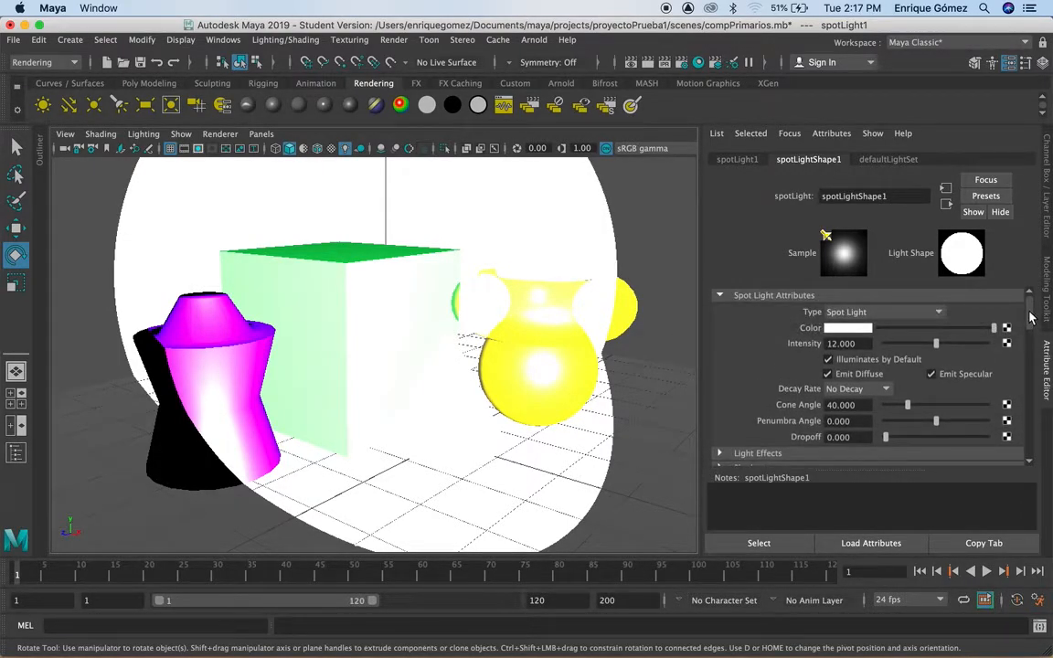
pyautogui.scroll(-1, 877, 378)
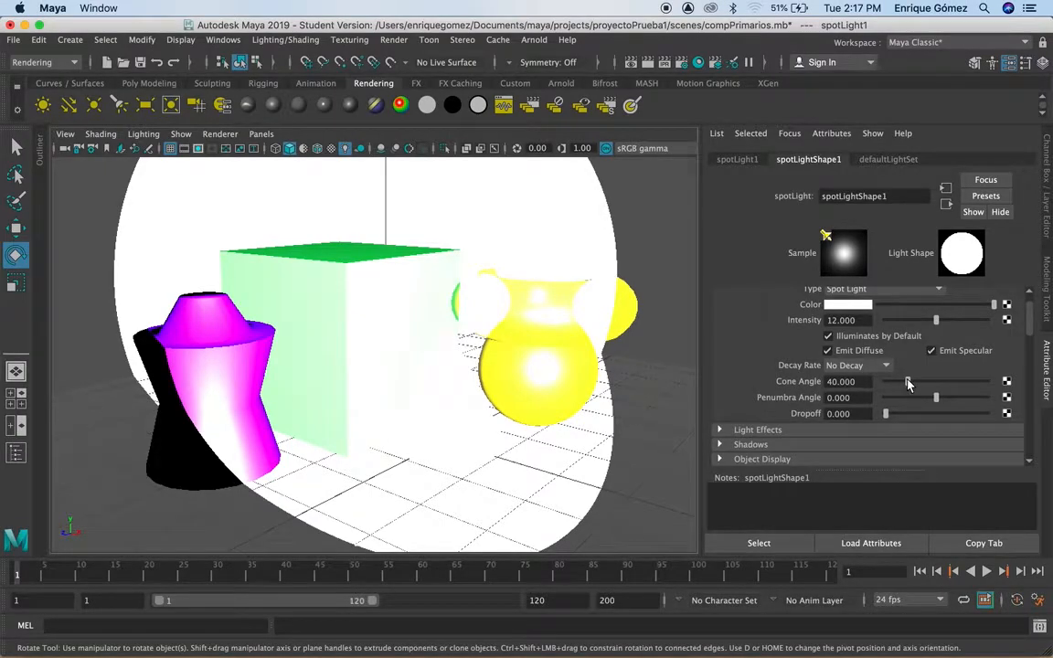
pyautogui.moveTo(908, 384); pyautogui.dragTo(913, 382)
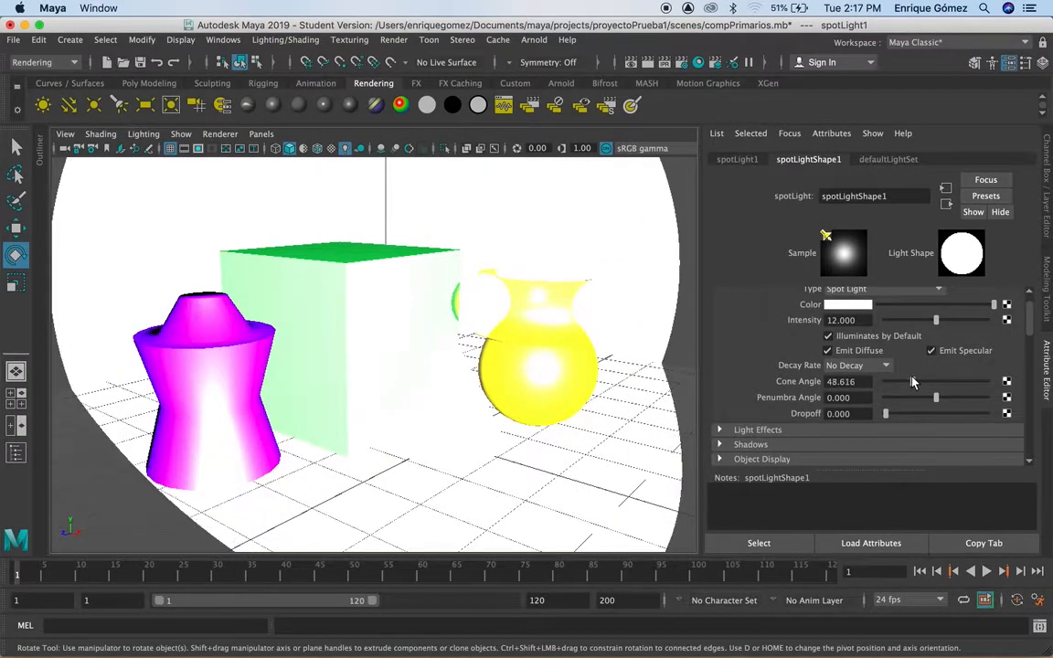
pyautogui.moveTo(937, 400)
pyautogui.mouseDown()
pyautogui.moveTo(896, 400)
pyautogui.moveTo(944, 399)
pyautogui.mouseUp()
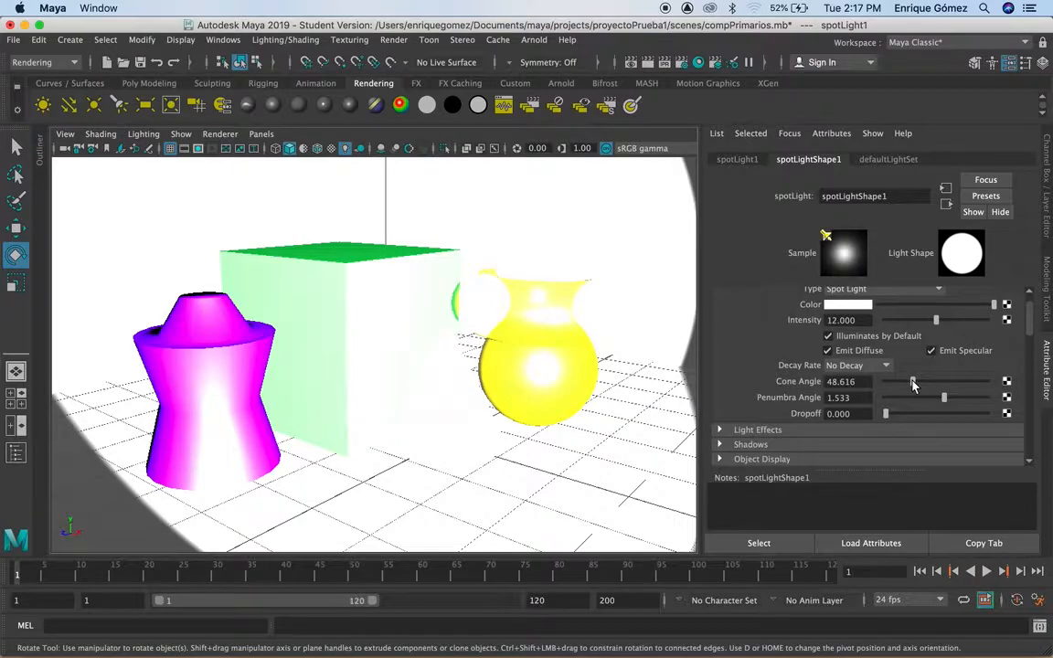
pyautogui.moveTo(914, 383); pyautogui.dragTo(911, 386)
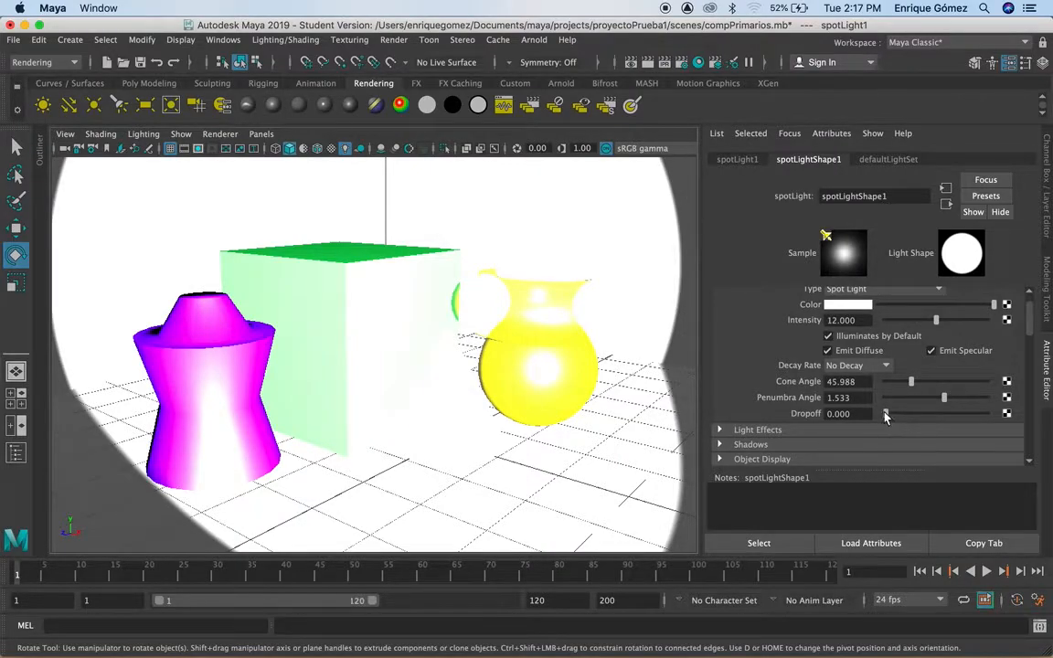
pyautogui.moveTo(886, 416); pyautogui.dragTo(896, 415)
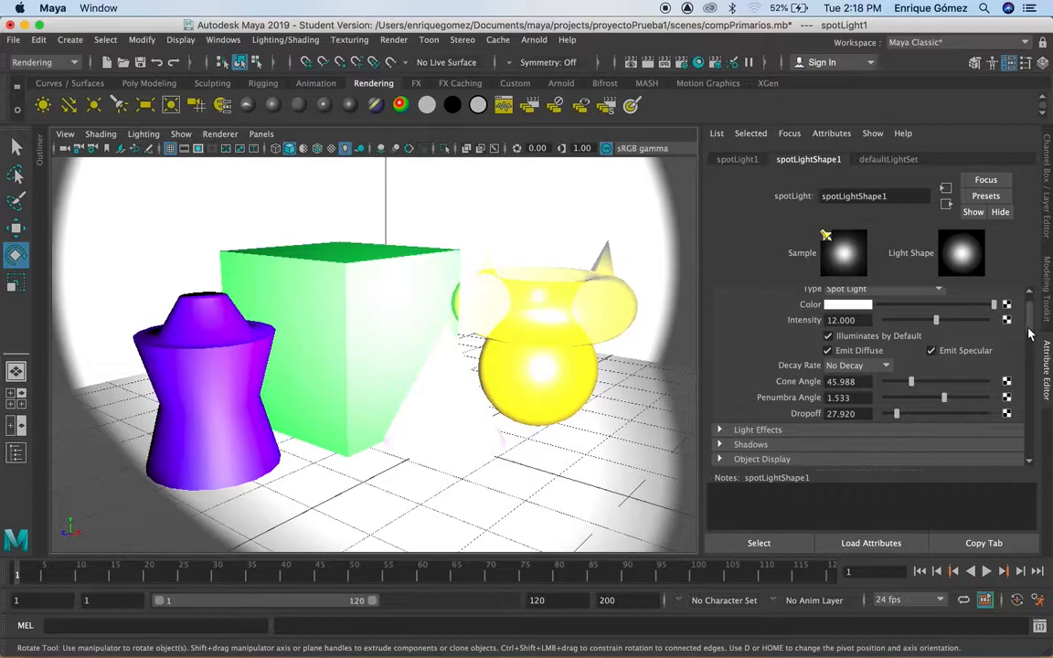
pyautogui.scroll(-5, 1030, 335)
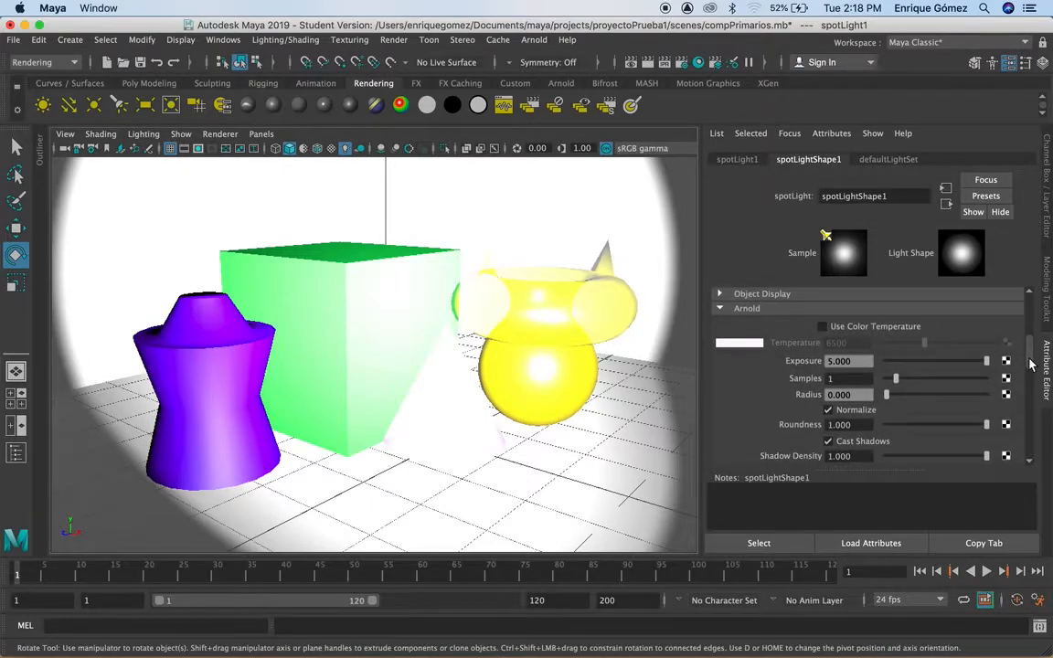
pyautogui.click(720, 309)
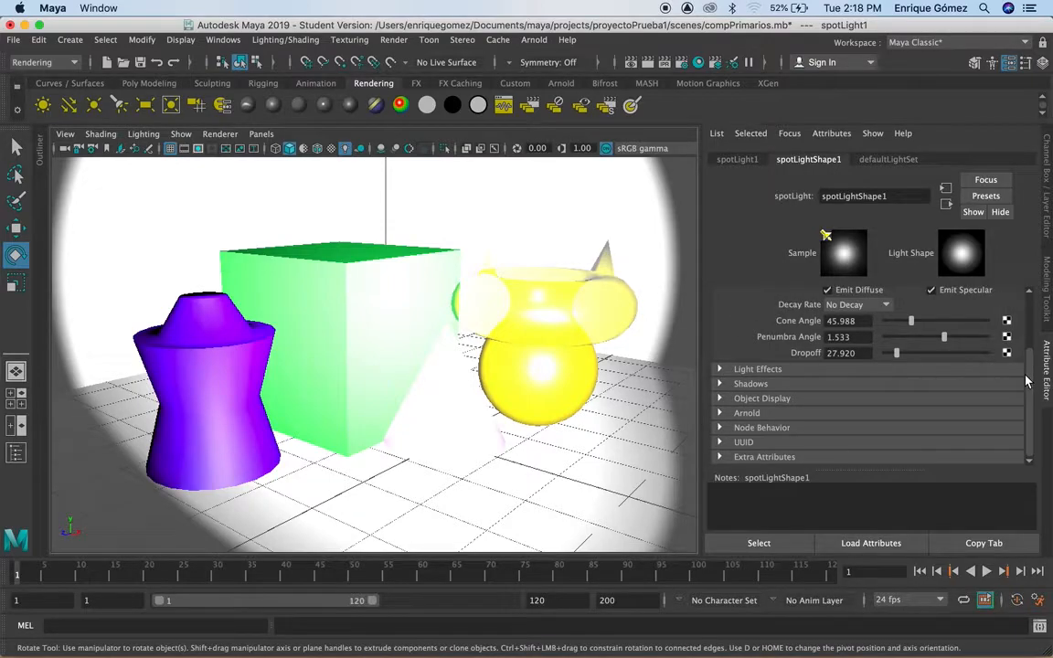
pyautogui.scroll(3, 1023, 356)
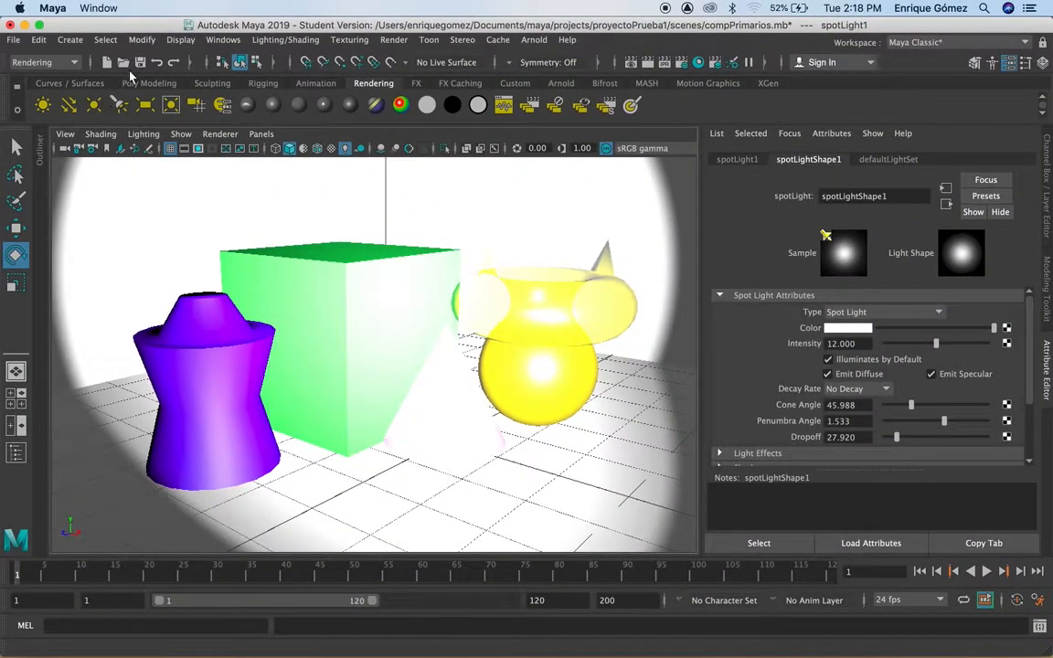
# Step: Create a point light in the scene
pyautogui.click(71, 40)
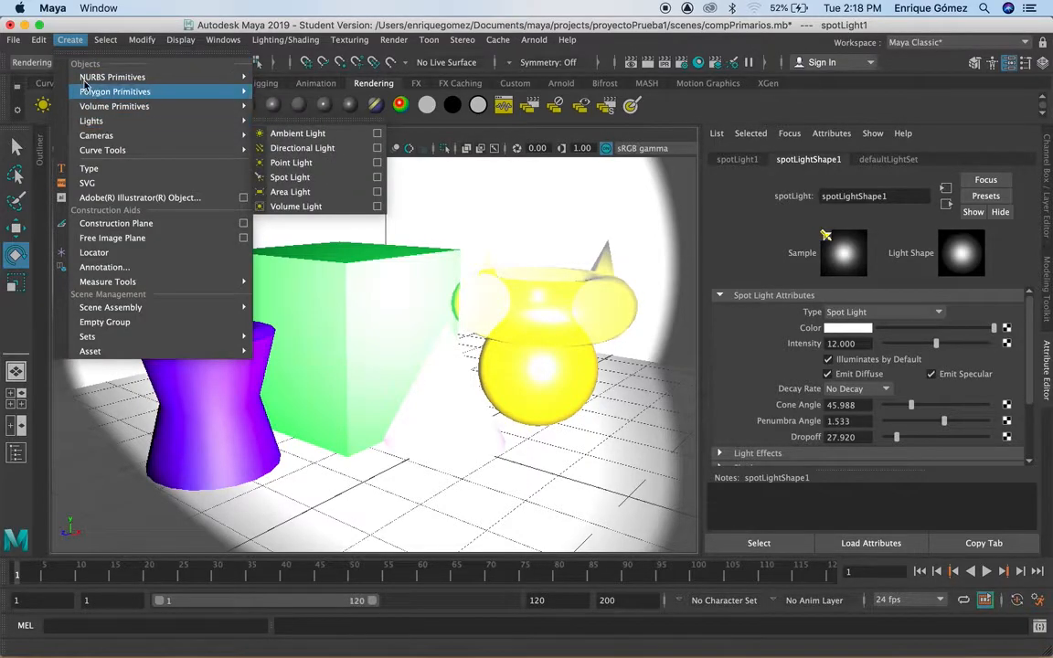
pyautogui.moveTo(101, 126)
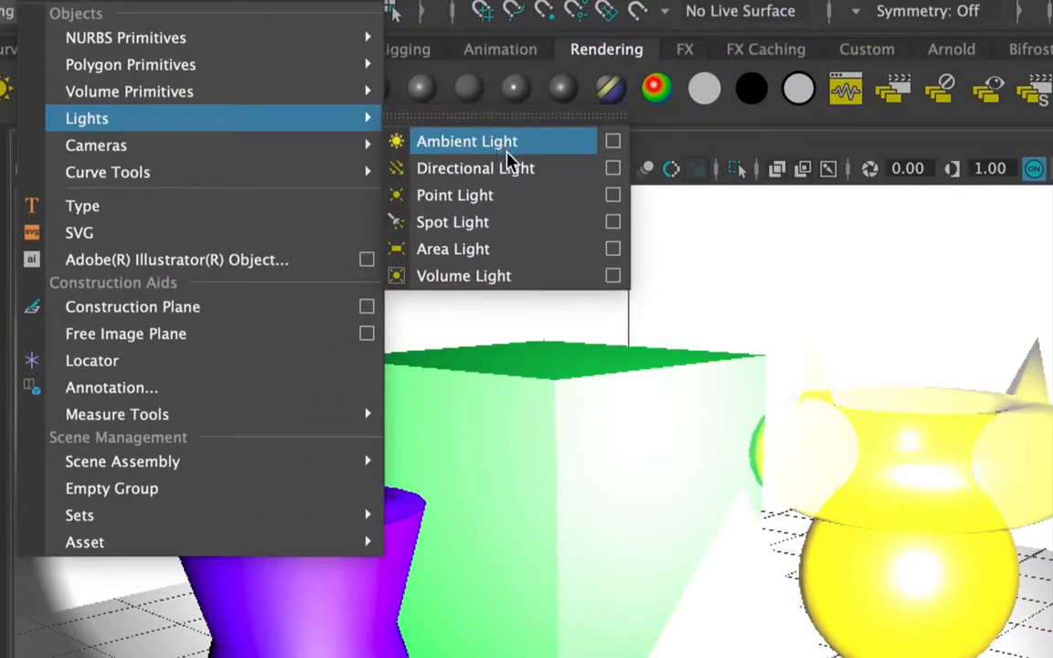
pyautogui.click(448, 208)
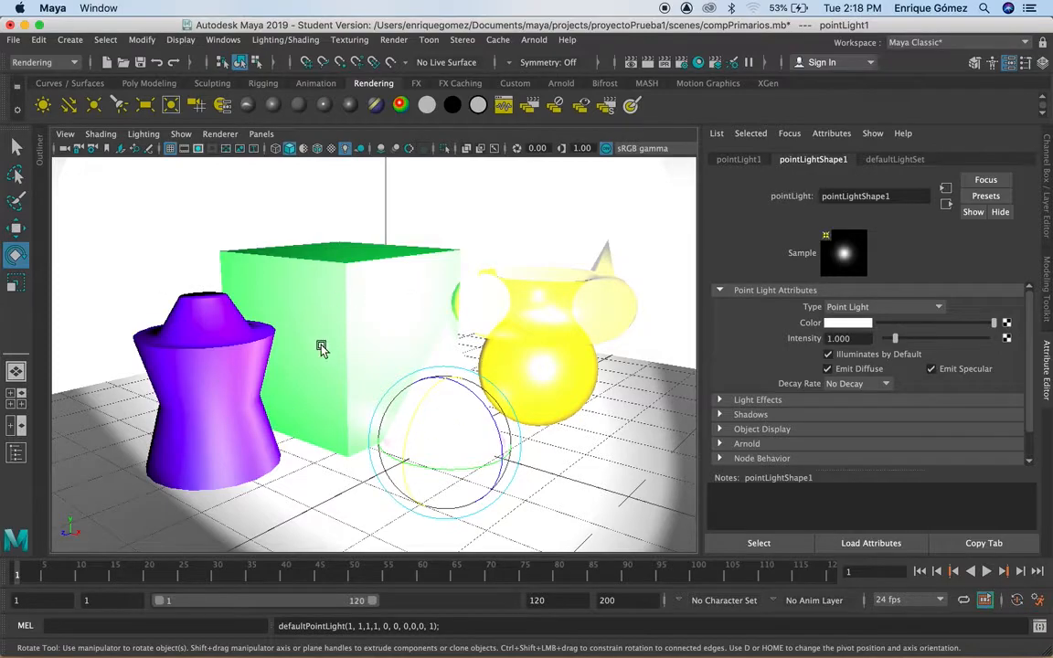
# Step: Move the point light up and toward the front of the scene, to about Y 3.7 and Z 4.66
pyautogui.click(19, 230)
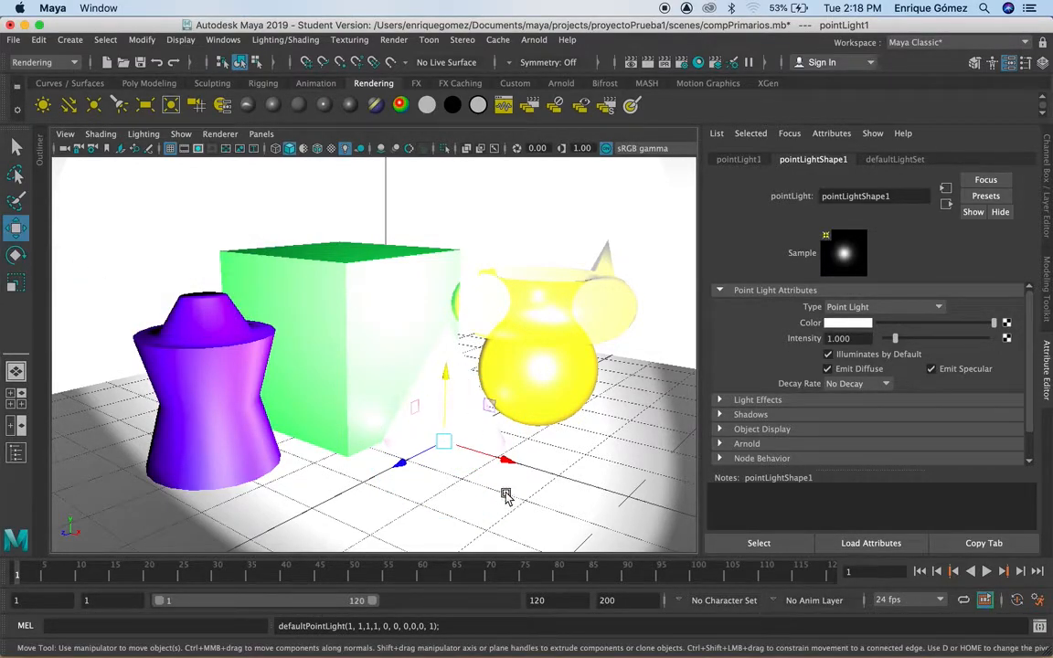
pyautogui.moveTo(404, 463); pyautogui.dragTo(218, 506)
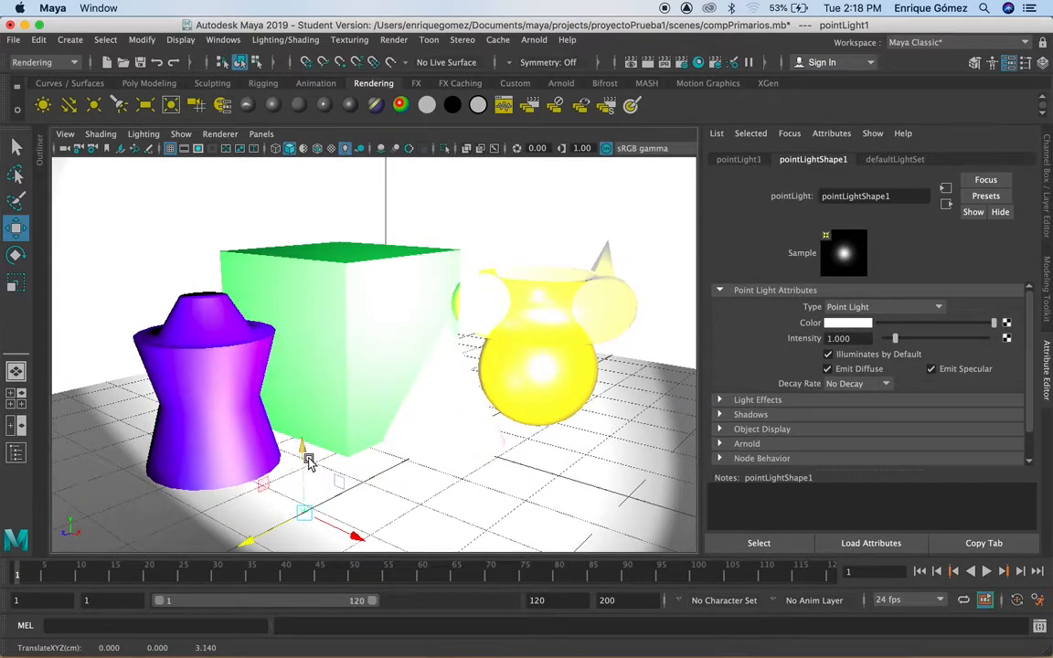
pyautogui.moveTo(305, 447); pyautogui.dragTo(293, 233)
pyautogui.moveTo(236, 312); pyautogui.dragTo(204, 319)
pyautogui.moveTo(260, 245)
pyautogui.mouseDown()
pyautogui.moveTo(258, 217)
pyautogui.moveTo(259, 228)
pyautogui.mouseUp()
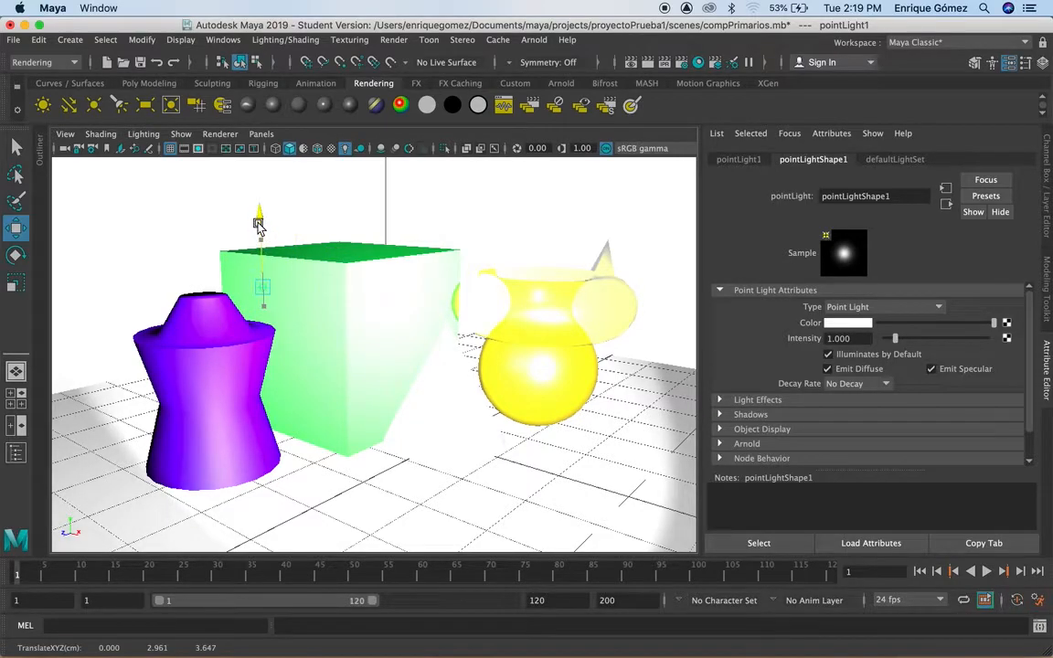
pyautogui.moveTo(202, 299); pyautogui.dragTo(157, 312)
pyautogui.moveTo(227, 255); pyautogui.dragTo(216, 197)
pyautogui.moveTo(162, 241); pyautogui.dragTo(134, 248)
pyautogui.moveTo(192, 178); pyautogui.dragTo(192, 162)
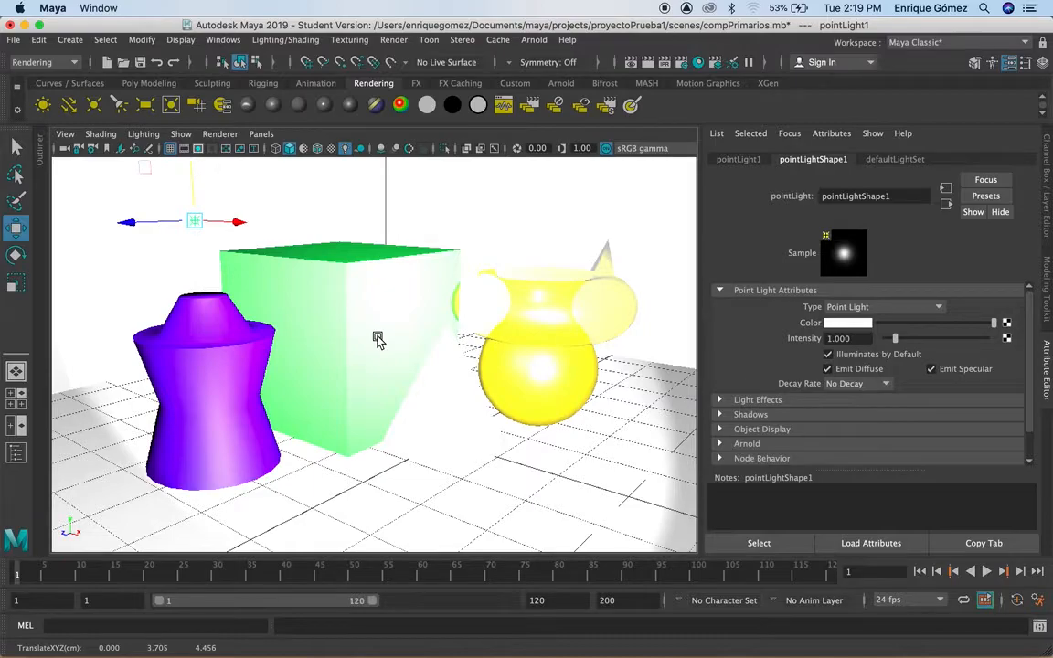
pyautogui.moveTo(117, 221); pyautogui.dragTo(98, 223)
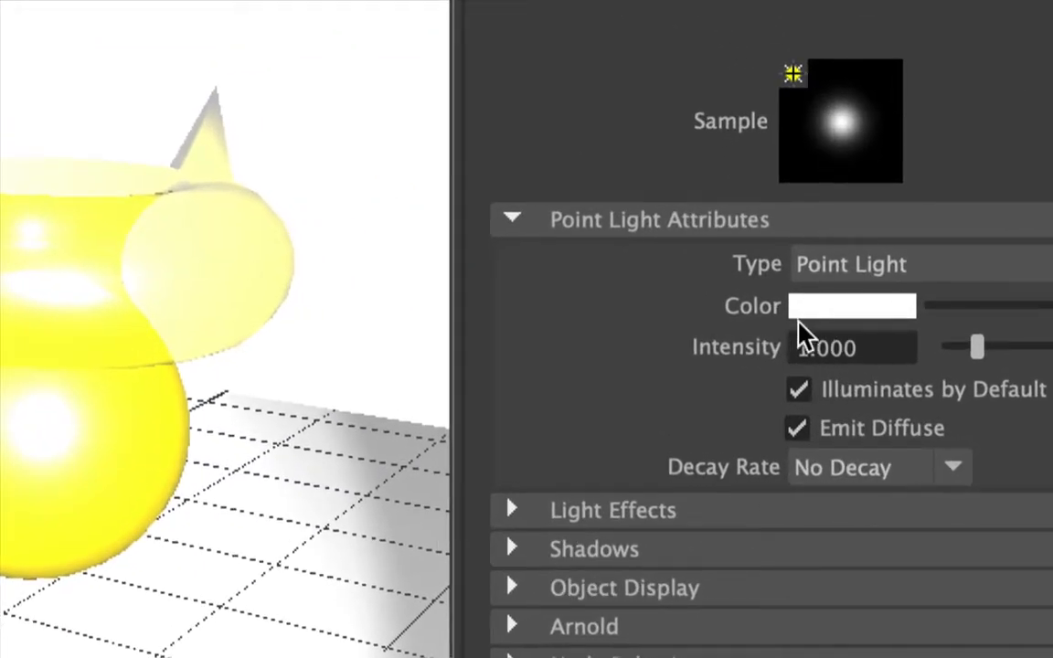
# Step: Try a point light intensity of 10 and settle on 8
pyautogui.moveTo(863, 348); pyautogui.dragTo(792, 346)
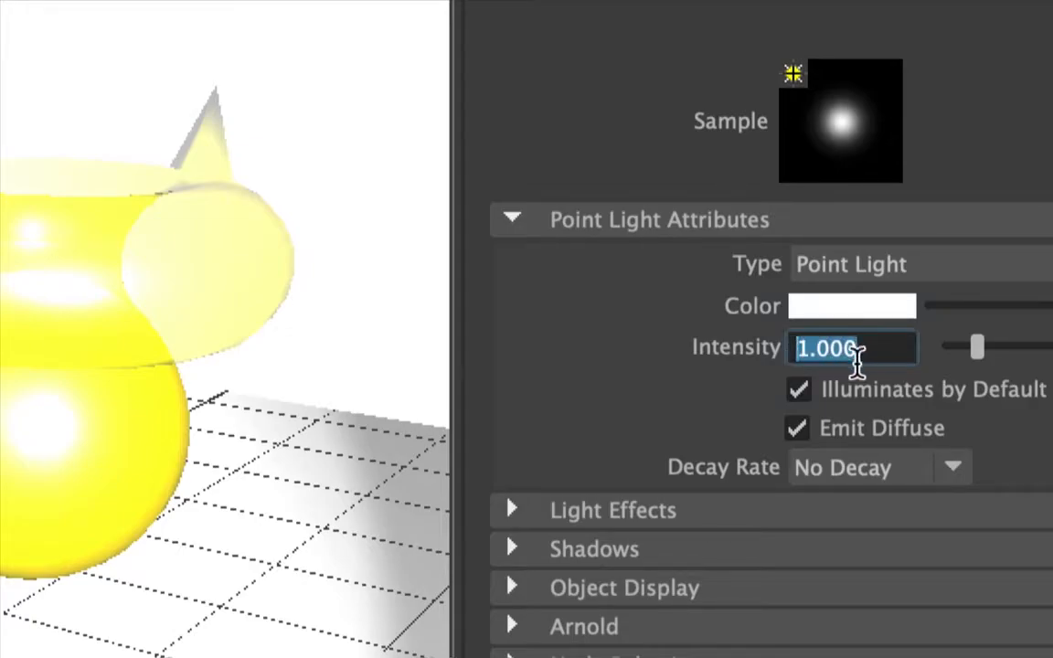
pyautogui.write('10')
pyautogui.press('Return')
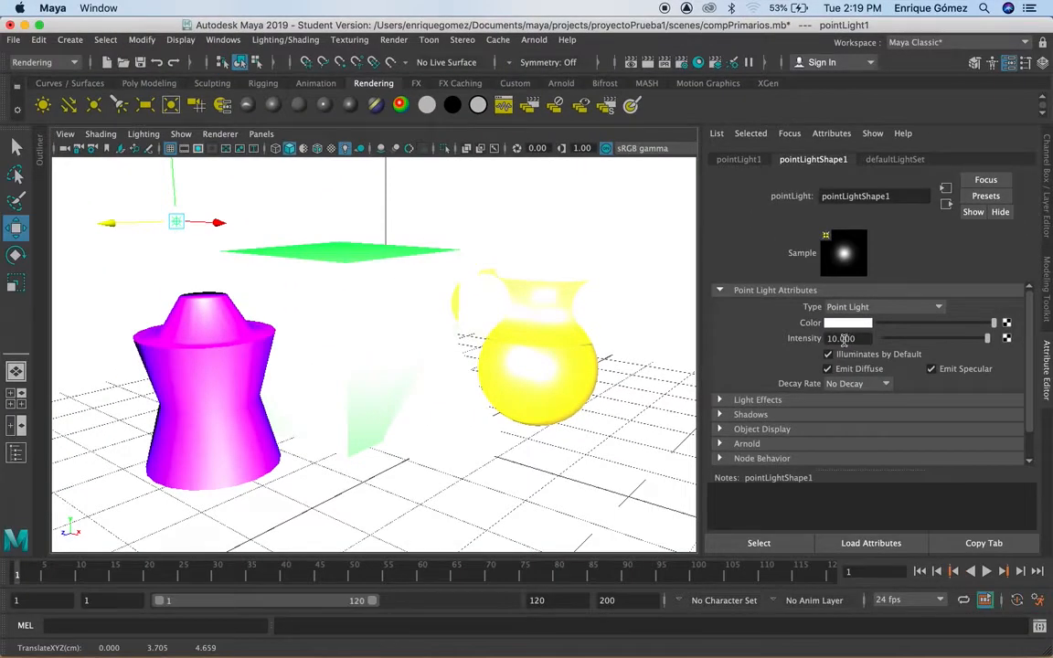
pyautogui.moveTo(855, 339); pyautogui.dragTo(792, 341)
pyautogui.write('8')
pyautogui.press('Return')
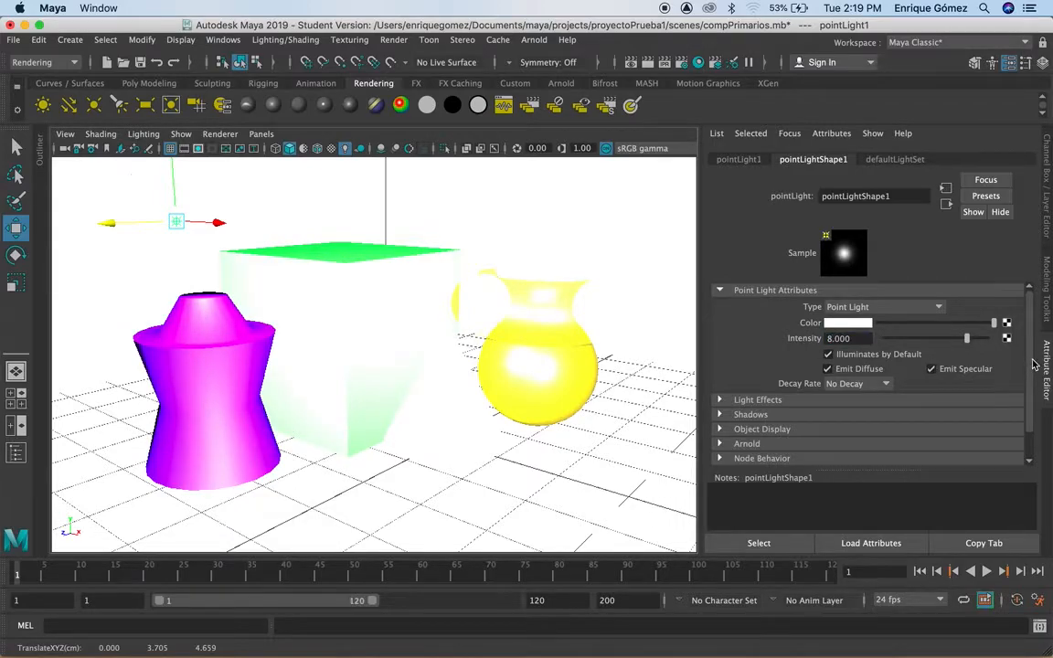
# Step: Set the point light's Arnold exposure to 5
pyautogui.scroll(-2, 1014, 375)
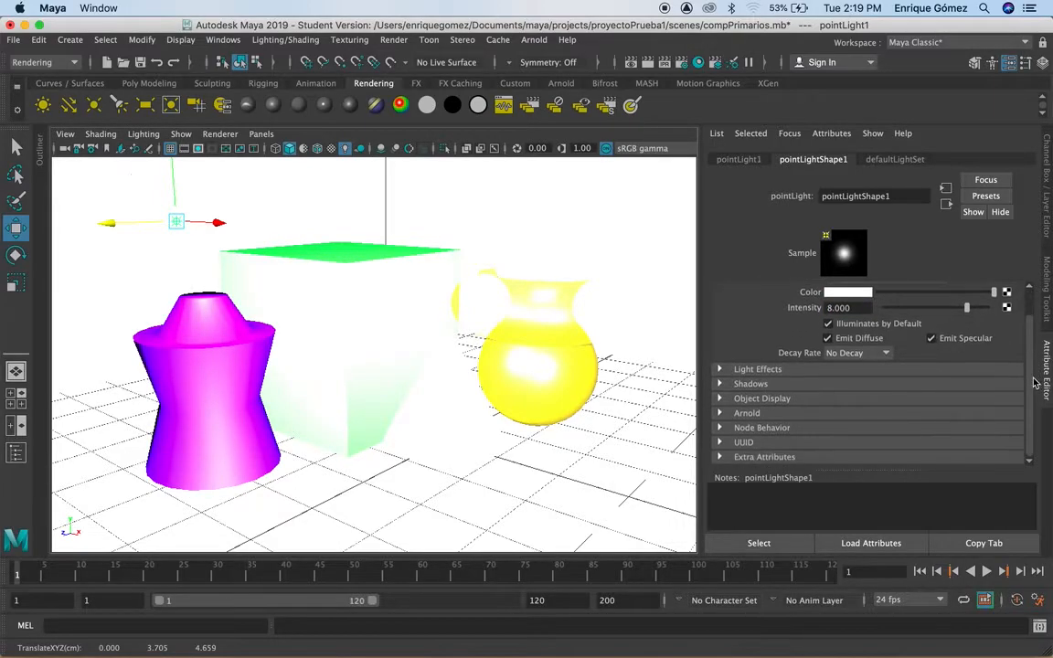
pyautogui.click(719, 414)
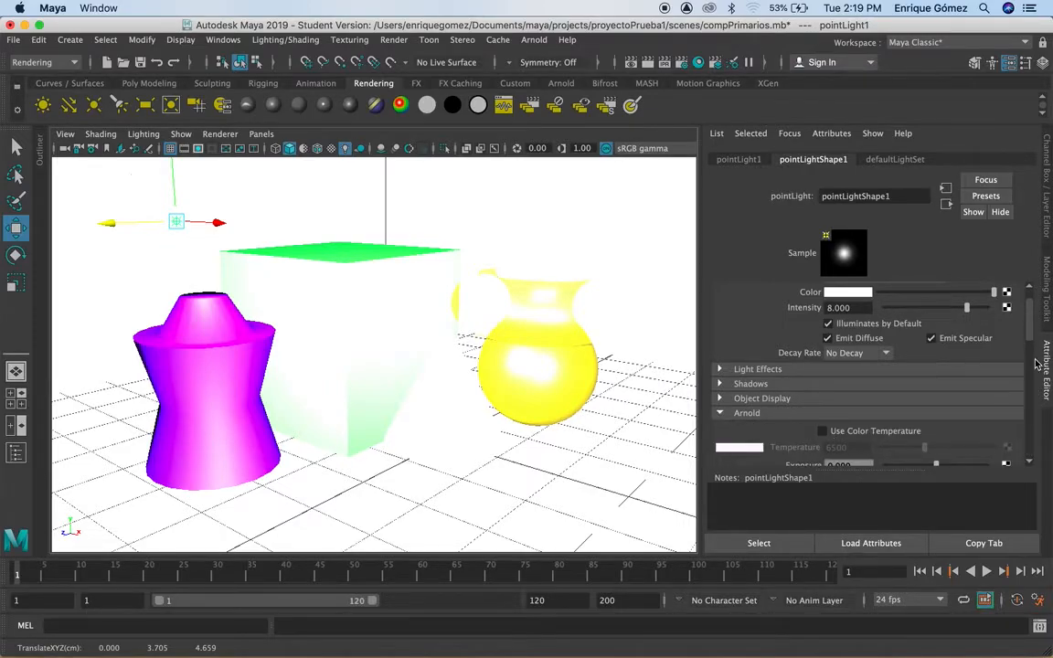
pyautogui.scroll(-4, 1031, 340)
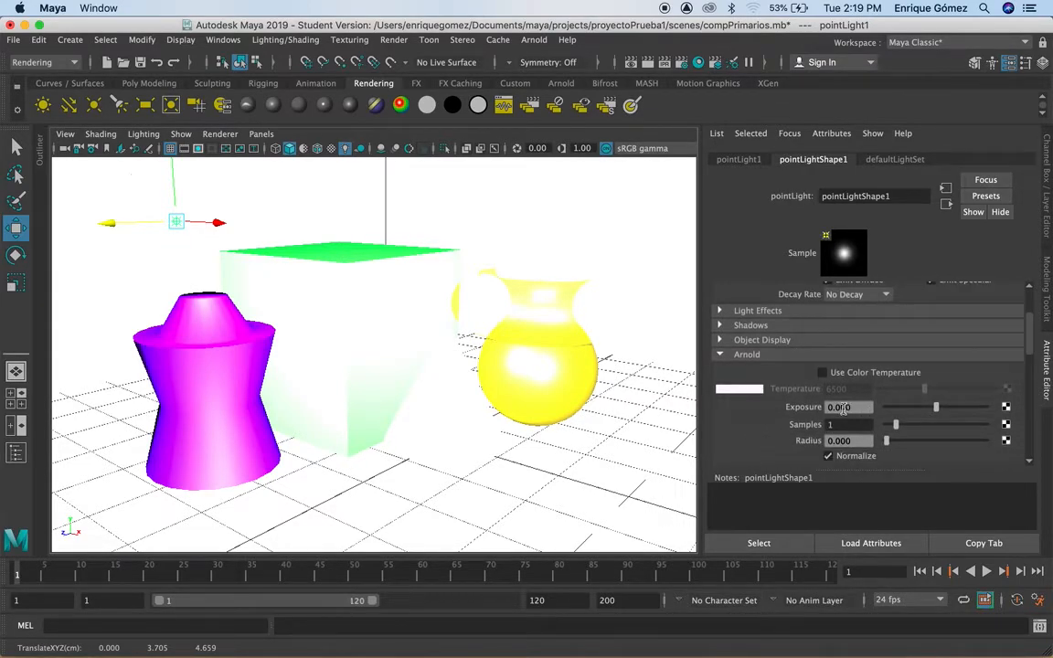
pyautogui.doubleClick(836, 407)
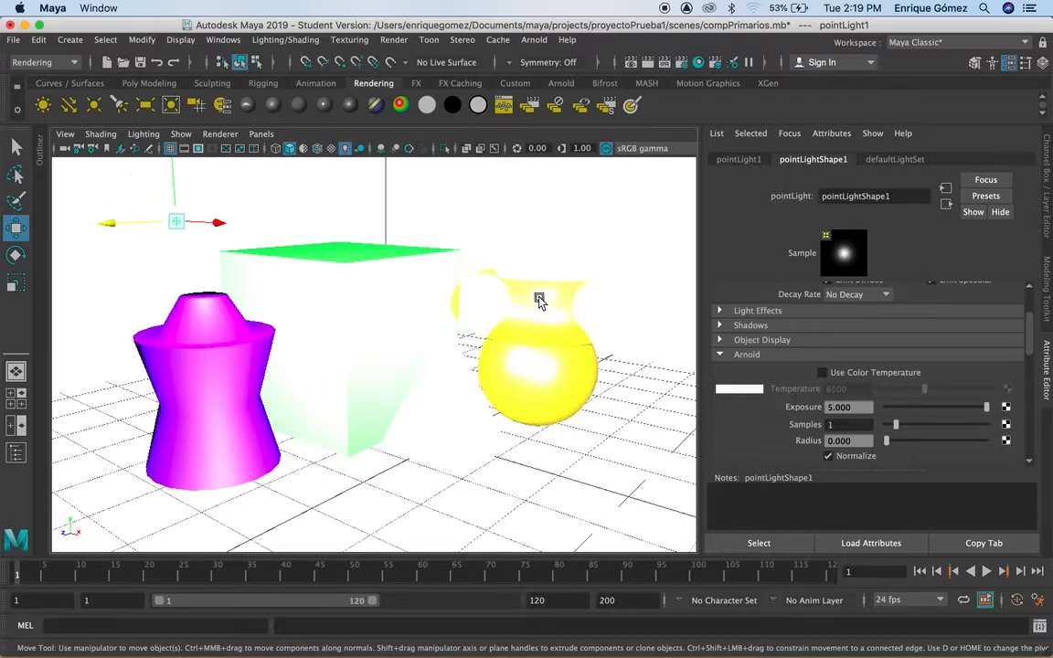
# Step: Preview the camera view with a live Arnold render in the viewport, stop it and close the Arnold render options
pyautogui.click(219, 137)
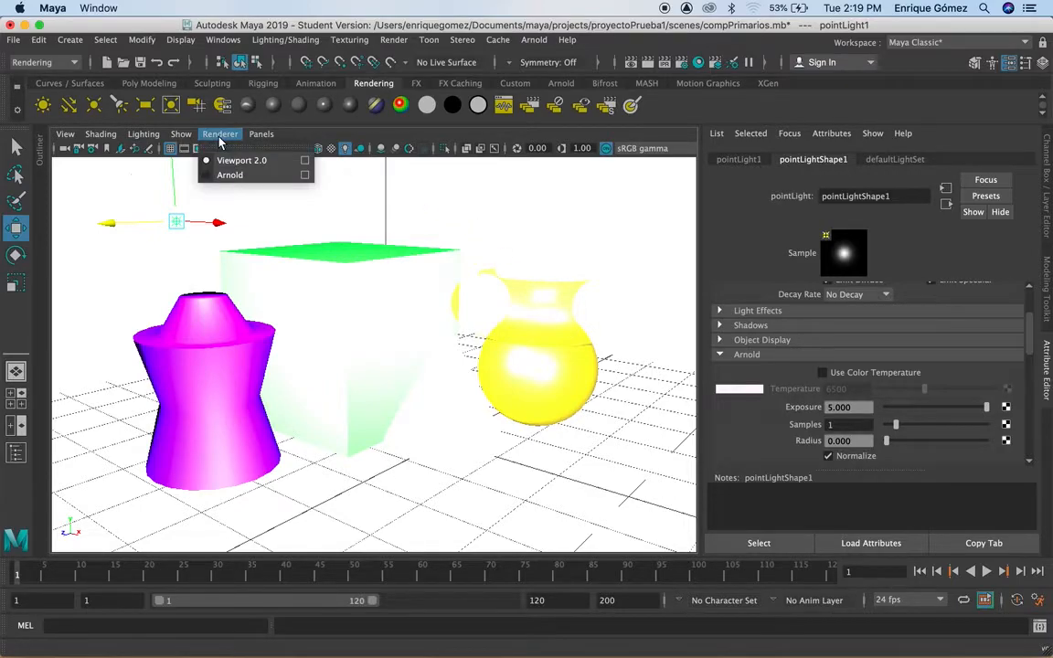
pyautogui.click(203, 173)
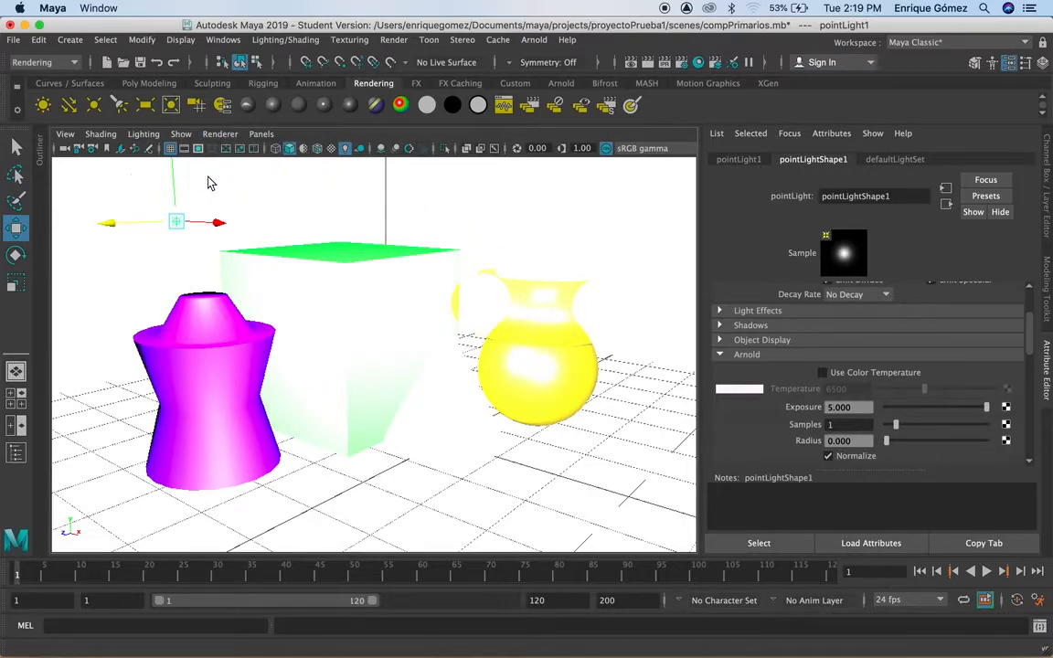
pyautogui.click(333, 177)
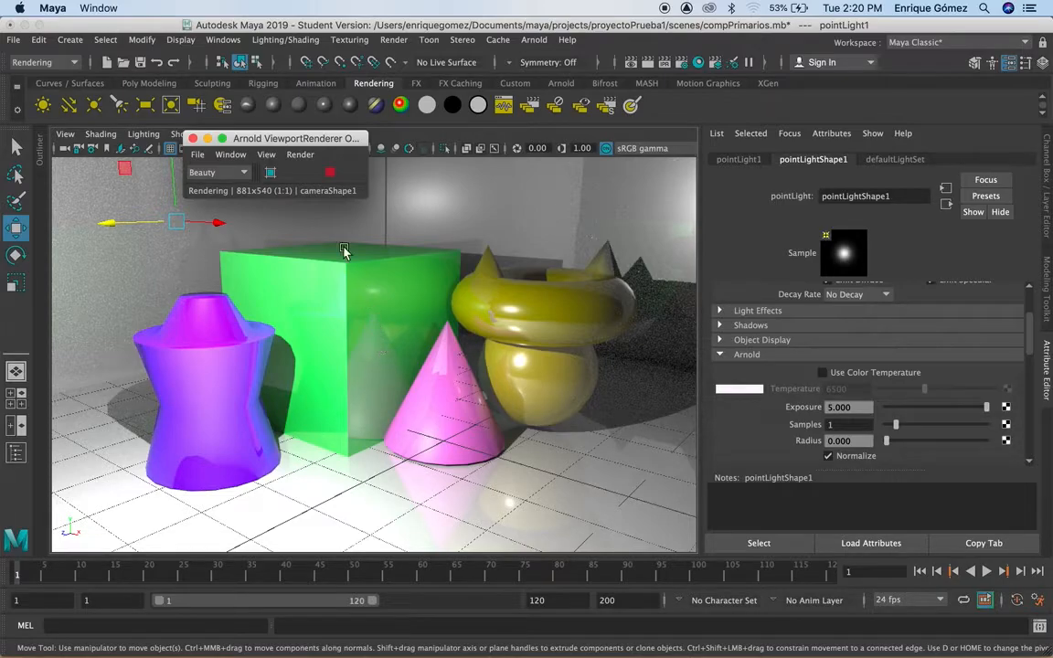
pyautogui.click(330, 174)
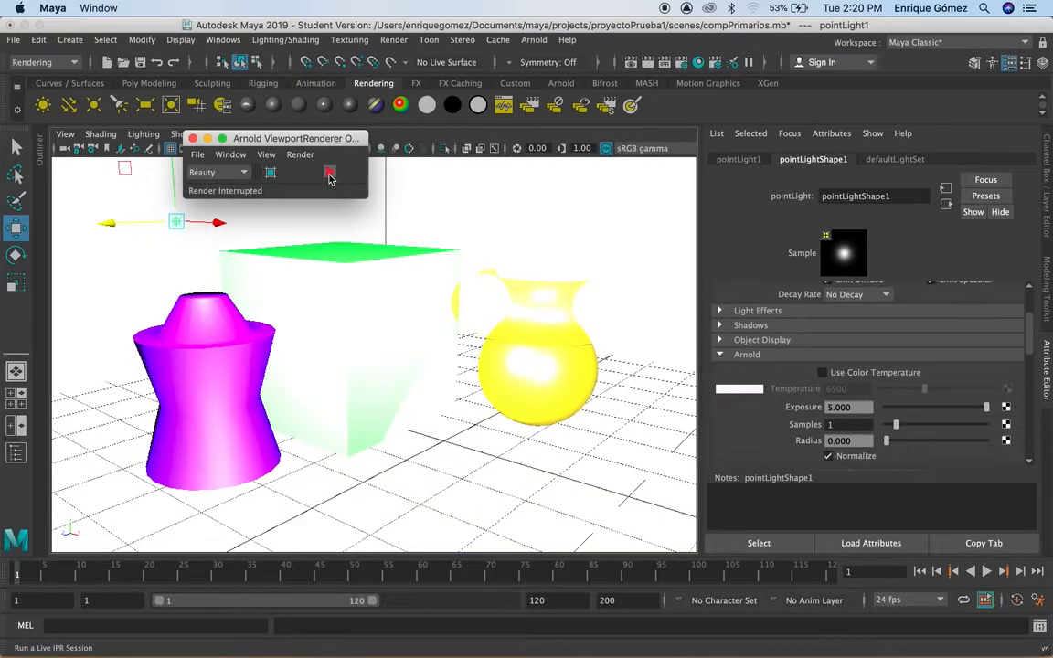
pyautogui.click(192, 139)
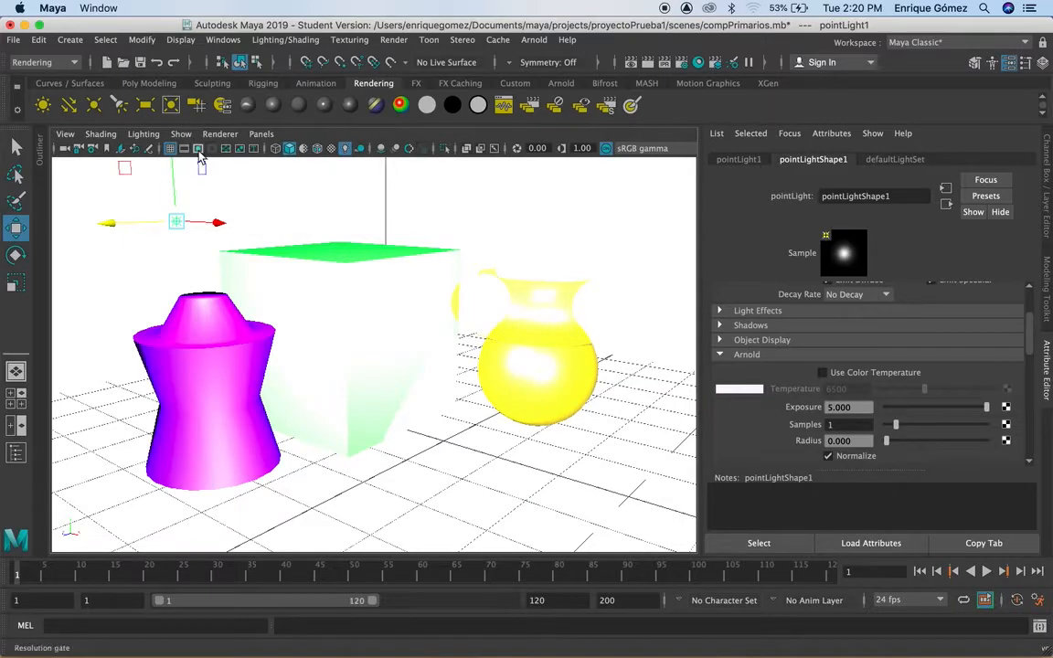
# Step: Set the point light's Arnold exposure to 3
pyautogui.doubleClick(835, 407)
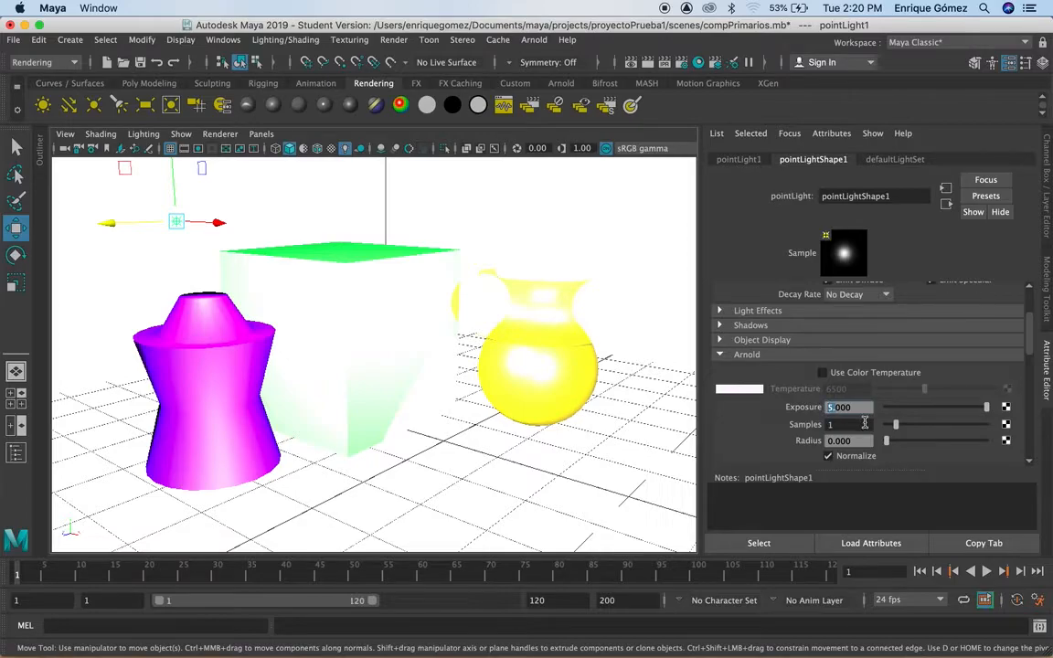
pyautogui.write('3')
pyautogui.press('Return')
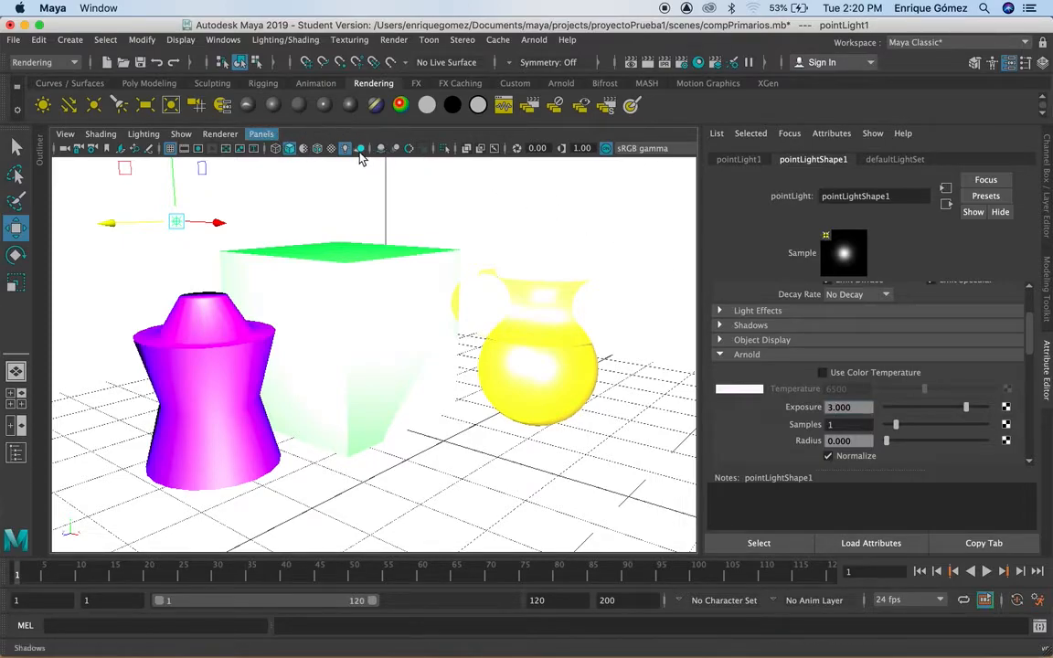
# Step: Reset the viewport renderer through Viewport 2.0 to Arnold, run a live render of the dimmed lighting and stop it
pyautogui.click(220, 134)
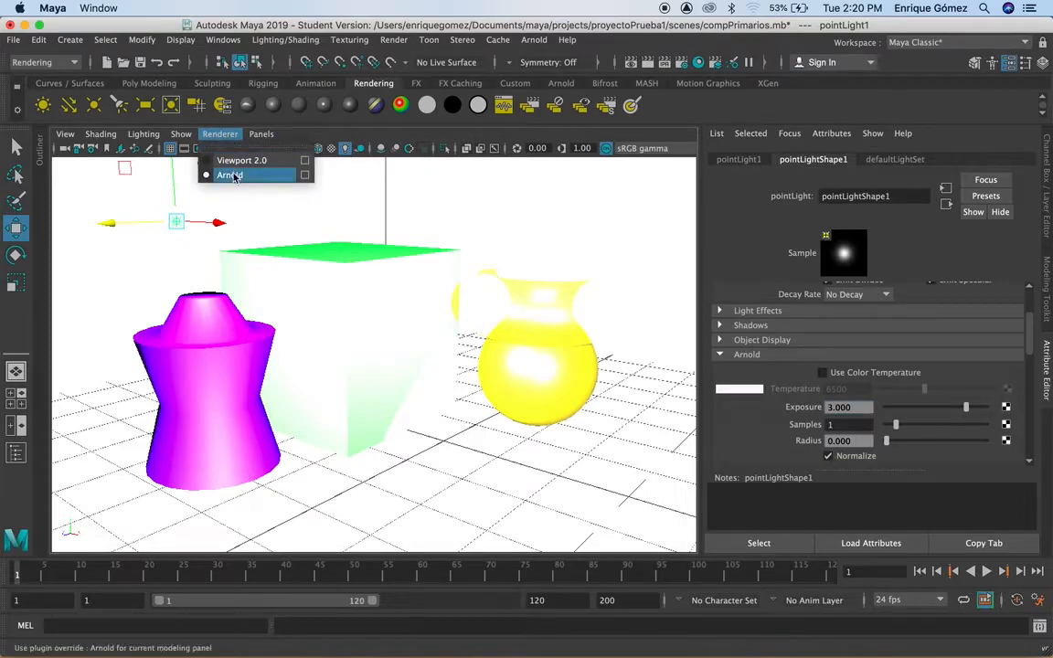
pyautogui.click(240, 175)
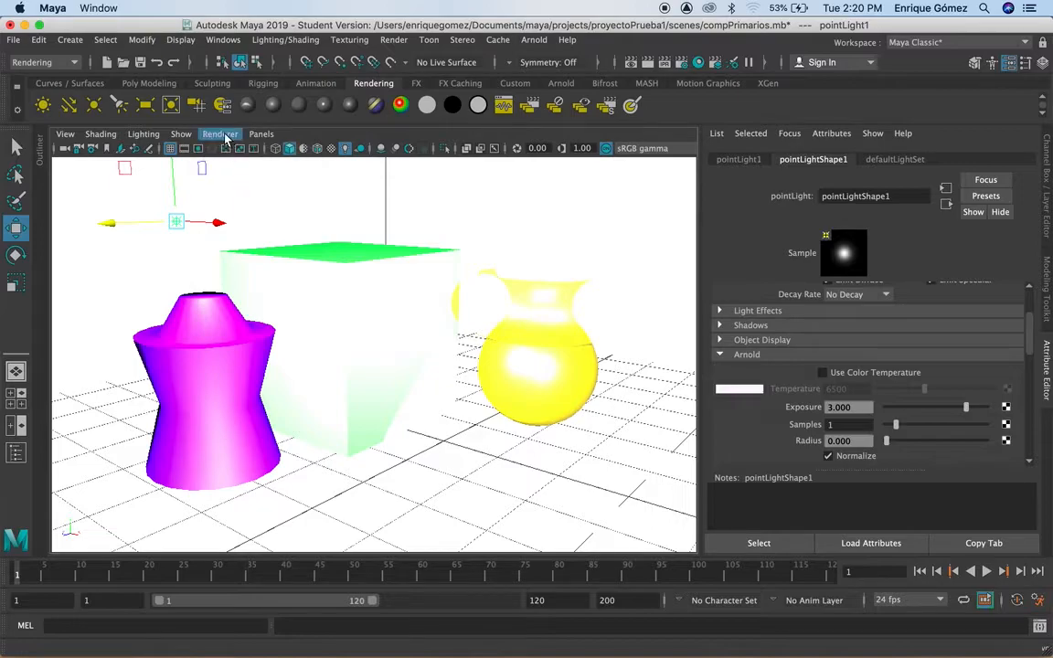
pyautogui.click(222, 136)
pyautogui.click(207, 160)
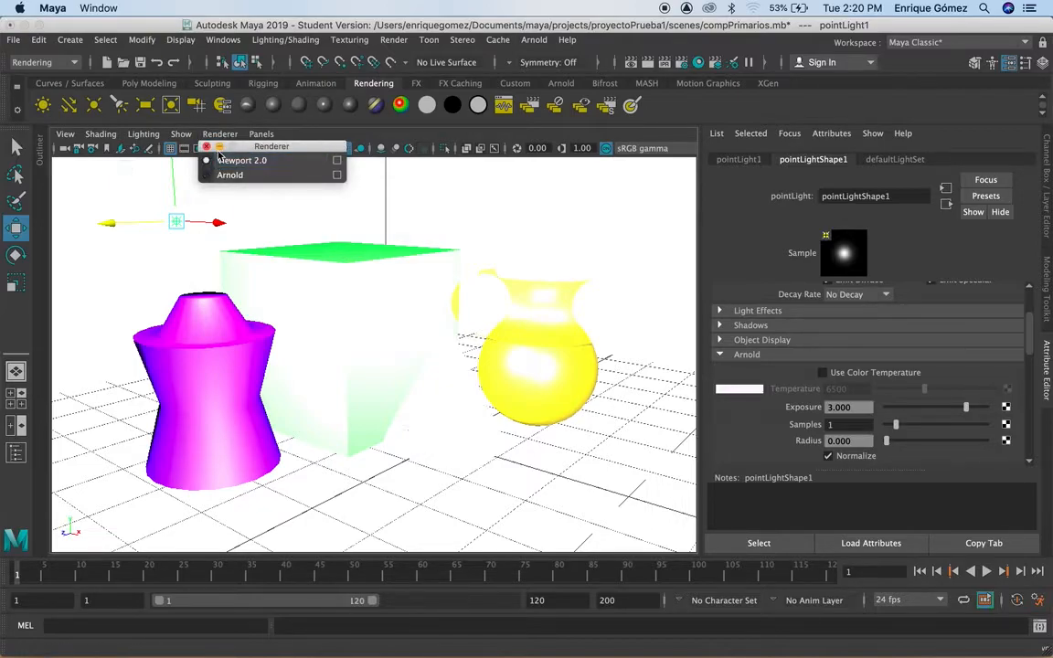
pyautogui.click(222, 136)
pyautogui.click(228, 174)
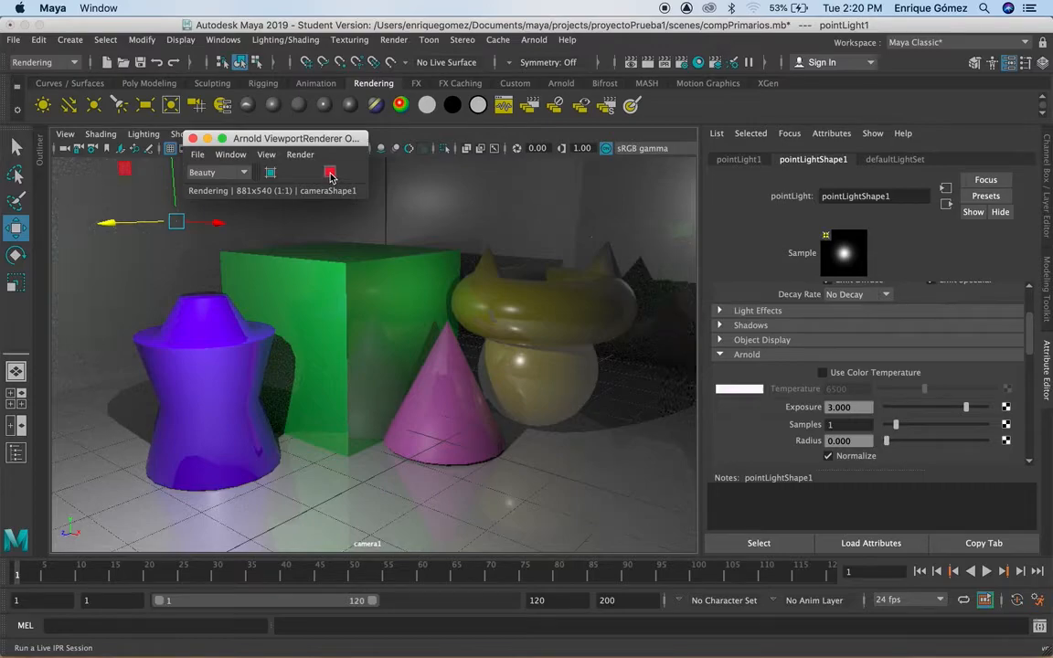
pyautogui.click(330, 174)
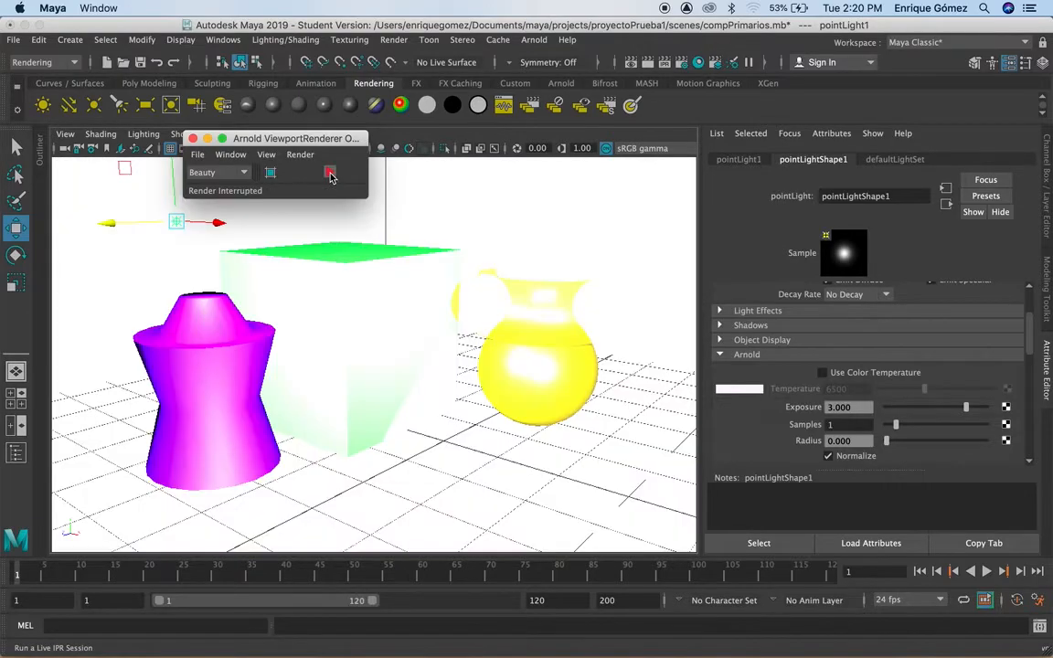
# Step: Close the Arnold render options and return the viewport to the Viewport 2.0 renderer, dismissing the floating renderer list
pyautogui.click(193, 139)
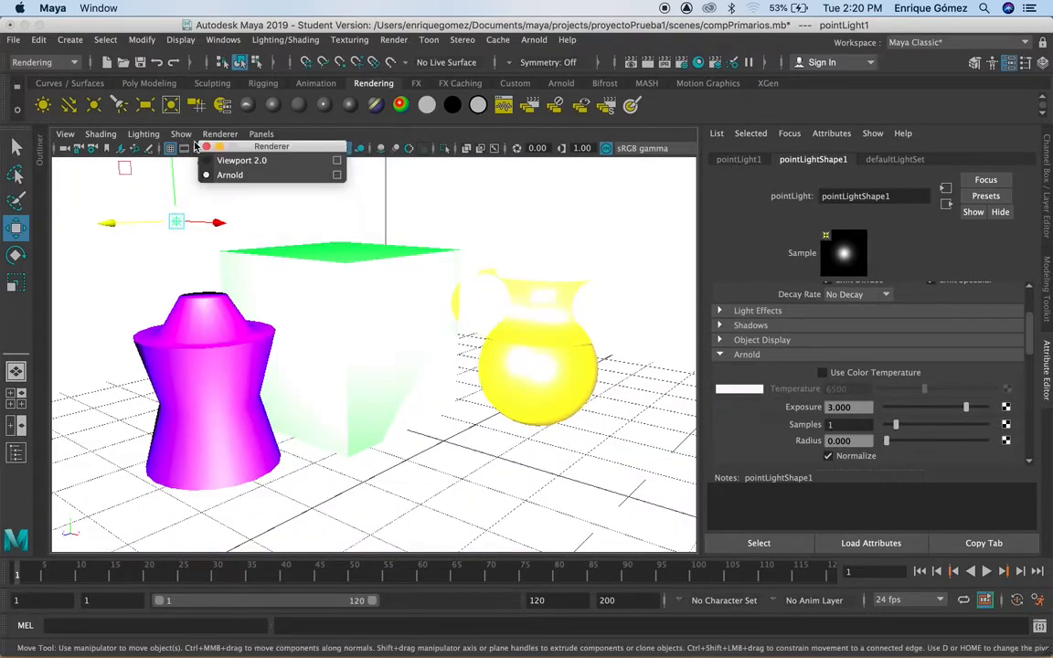
pyautogui.click(211, 162)
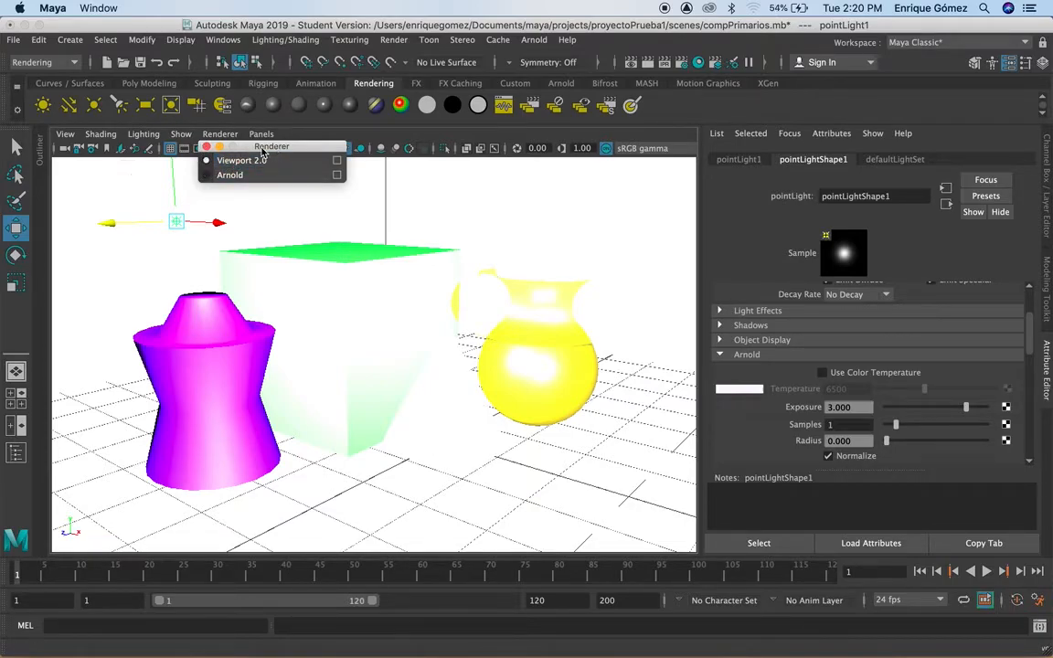
pyautogui.click(206, 148)
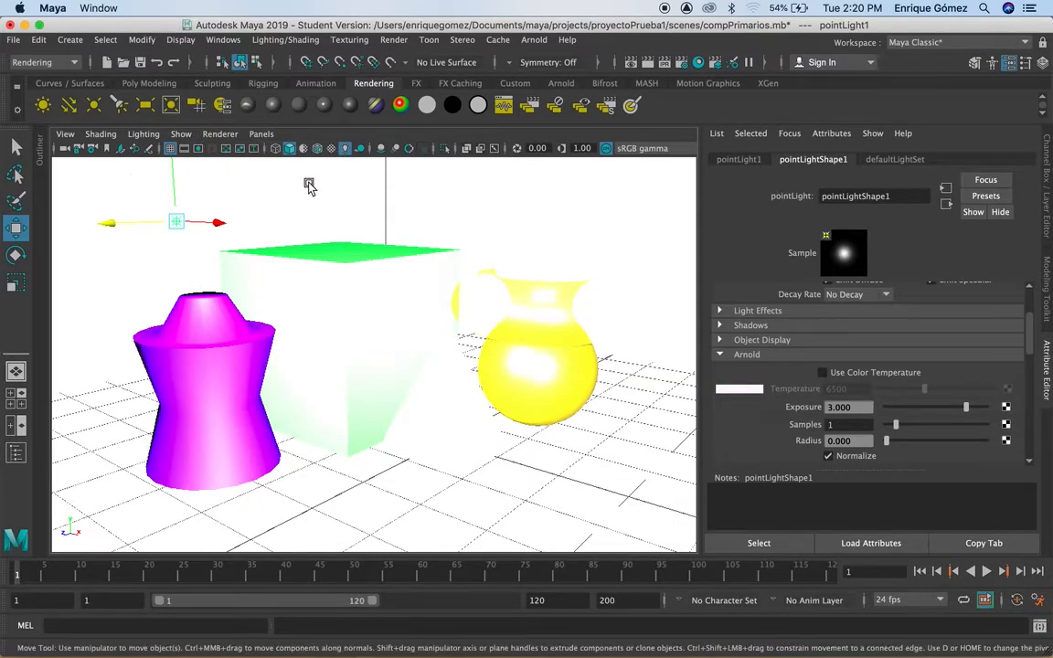